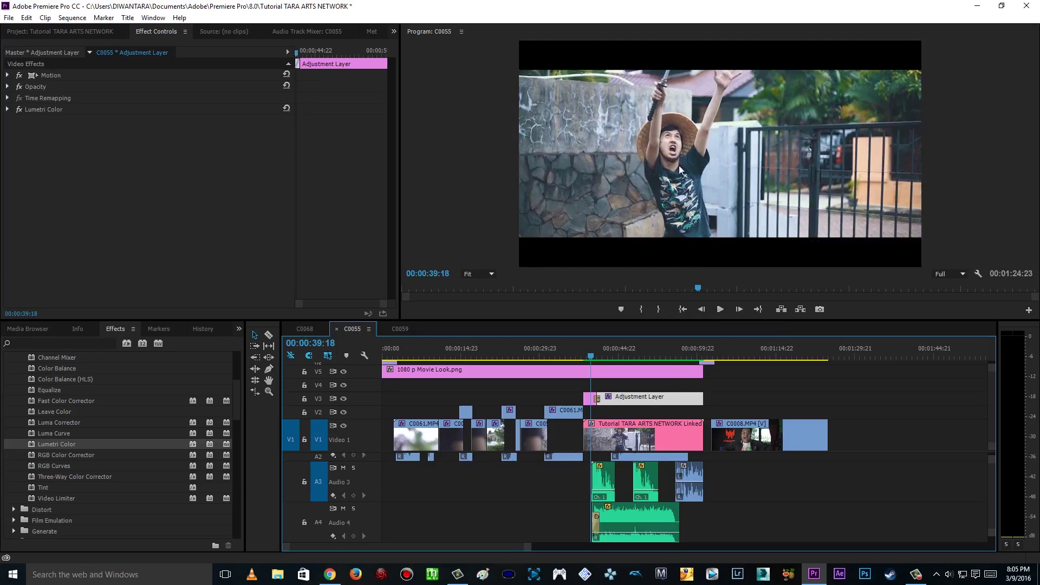
Play back the finished C0055 sequence from 00:00:39:18 and move the playhead to 00:00:43:06 to review the graded look
click(720, 309)
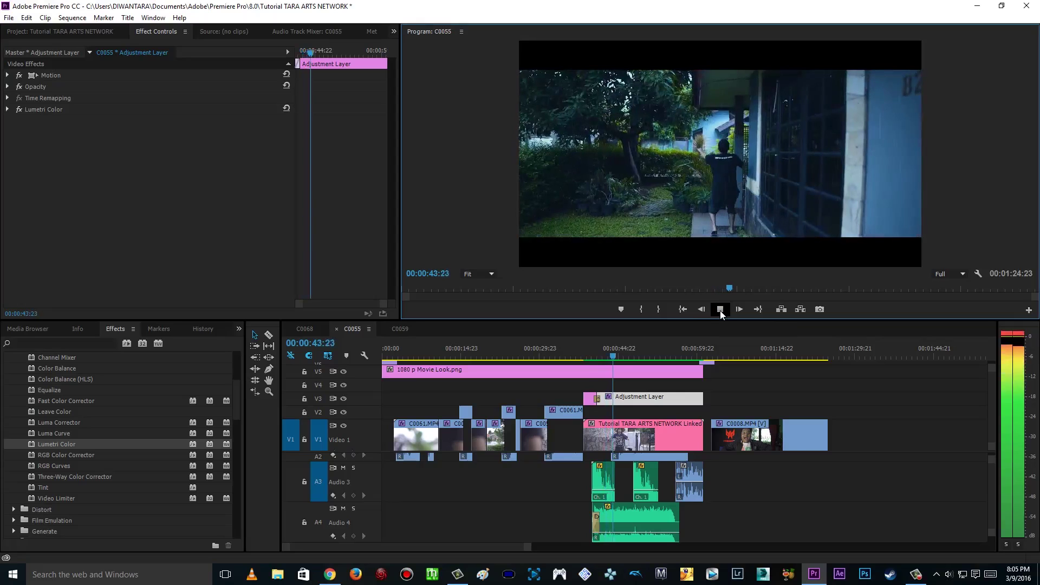
click(720, 309)
mouse_move(613, 355)
mouse_down()
mouse_move(592, 355)
mouse_move(608, 356)
mouse_up()
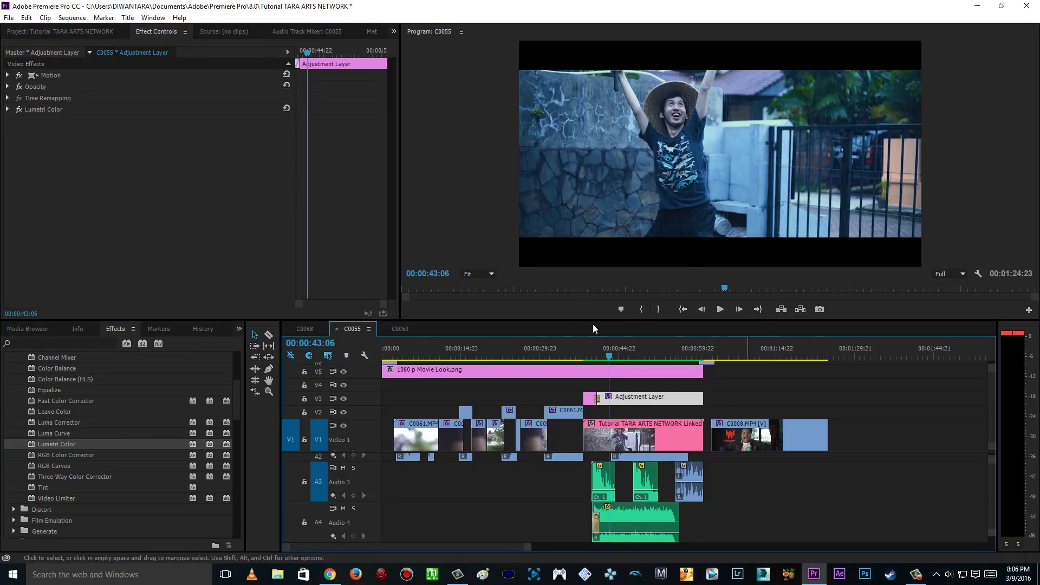
Open the C0059 sequence and scrub through the ungraded C0059.MP4 clip between about 3 and 4.5 seconds
click(400, 329)
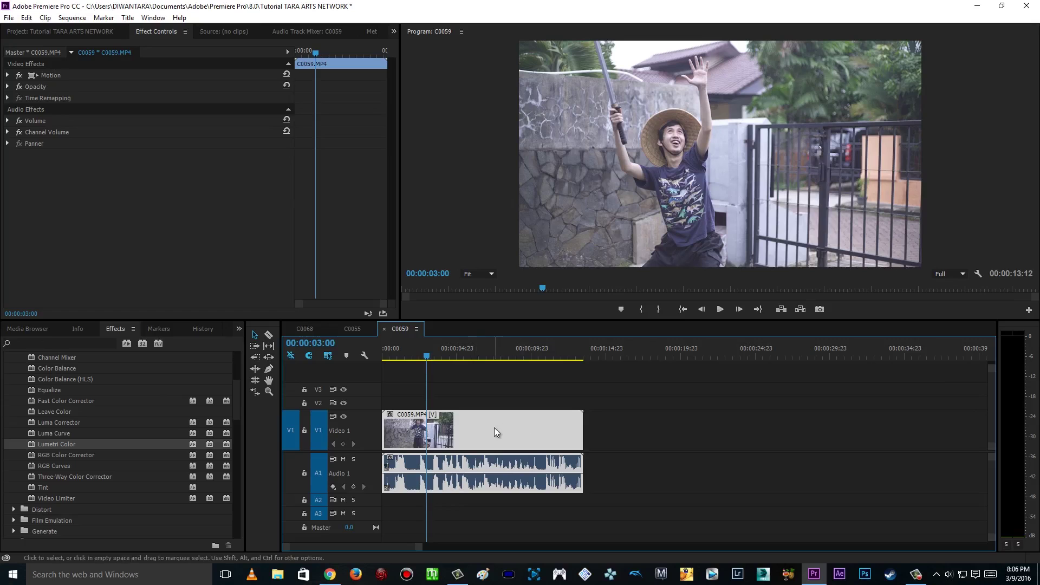
mouse_move(428, 357)
mouse_down()
mouse_move(413, 357)
mouse_move(534, 357)
mouse_move(448, 357)
mouse_up()
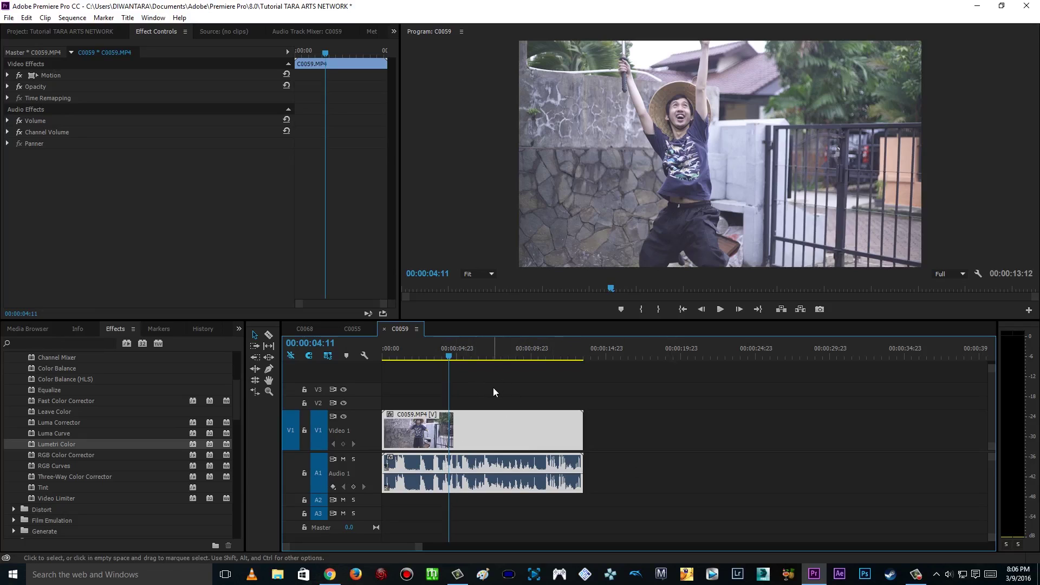
right_click(475, 430)
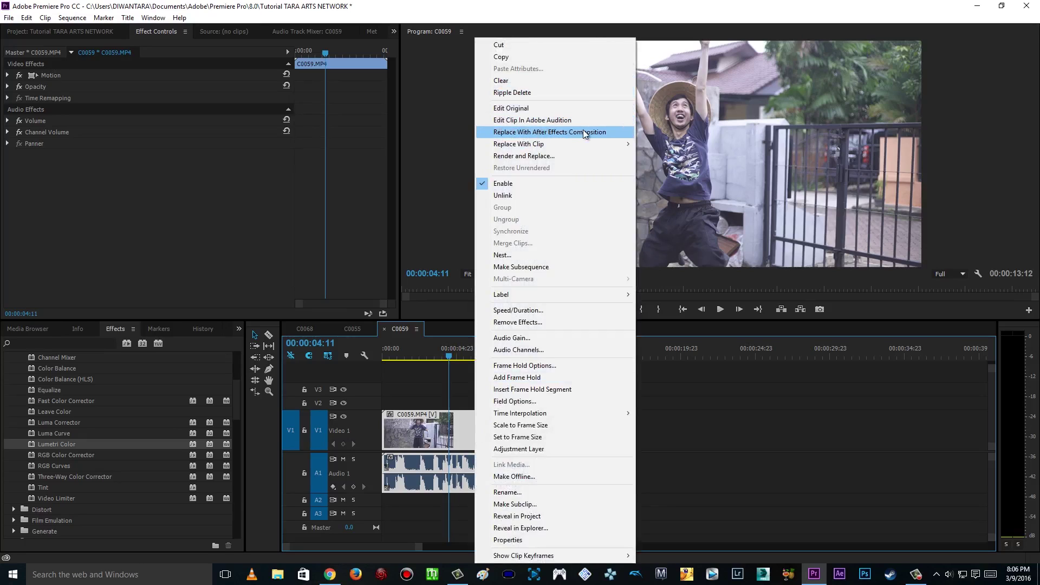
click(716, 5)
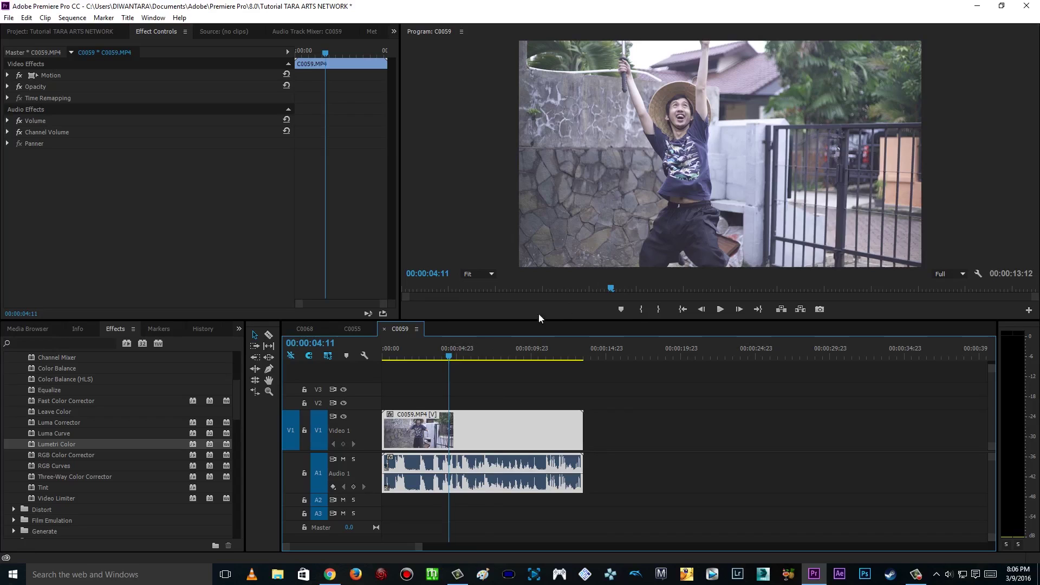
click(447, 356)
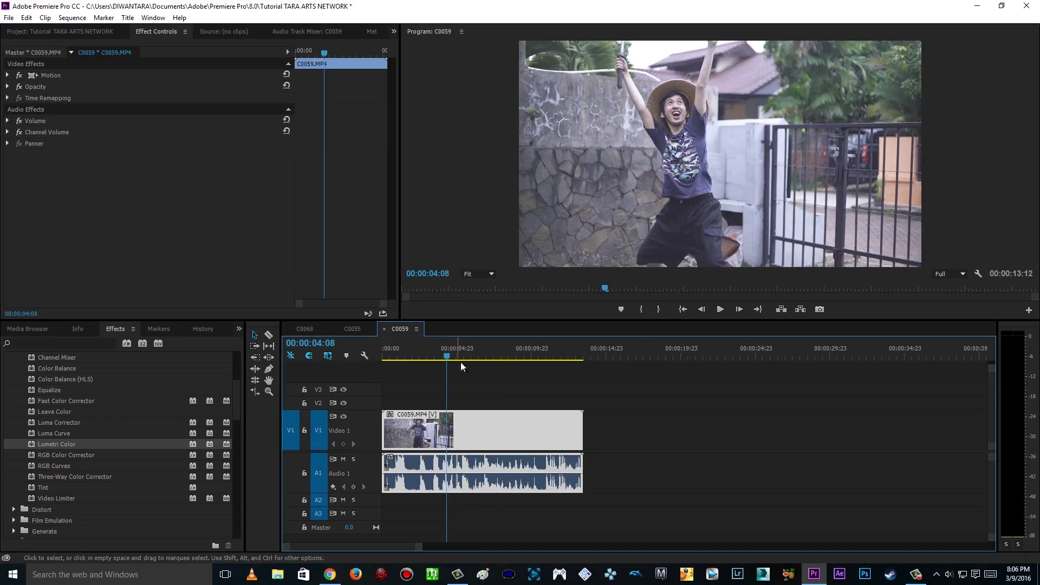
drag(446, 358, 432, 356)
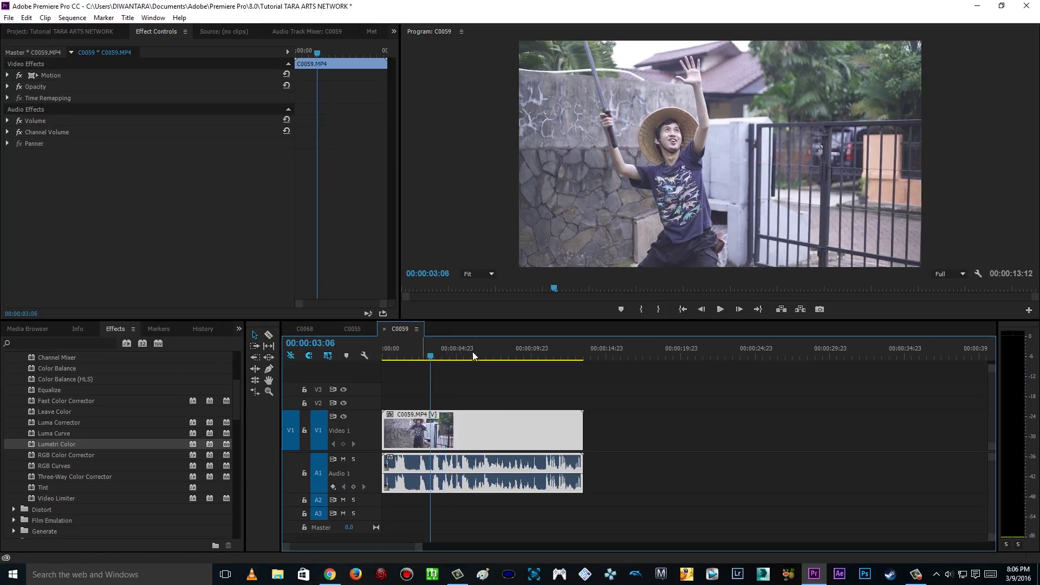
Switch to the YouTube page in Chrome and view the Harry Potter and The Order Of The Phoenix opening scene from 2:19 to 2:27
key(alt+Tab)
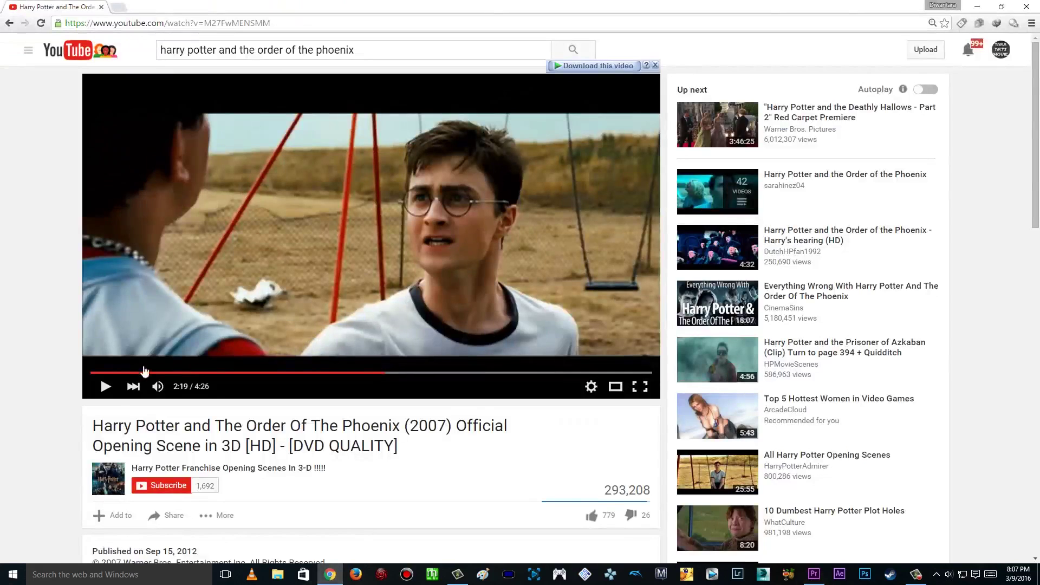
click(106, 386)
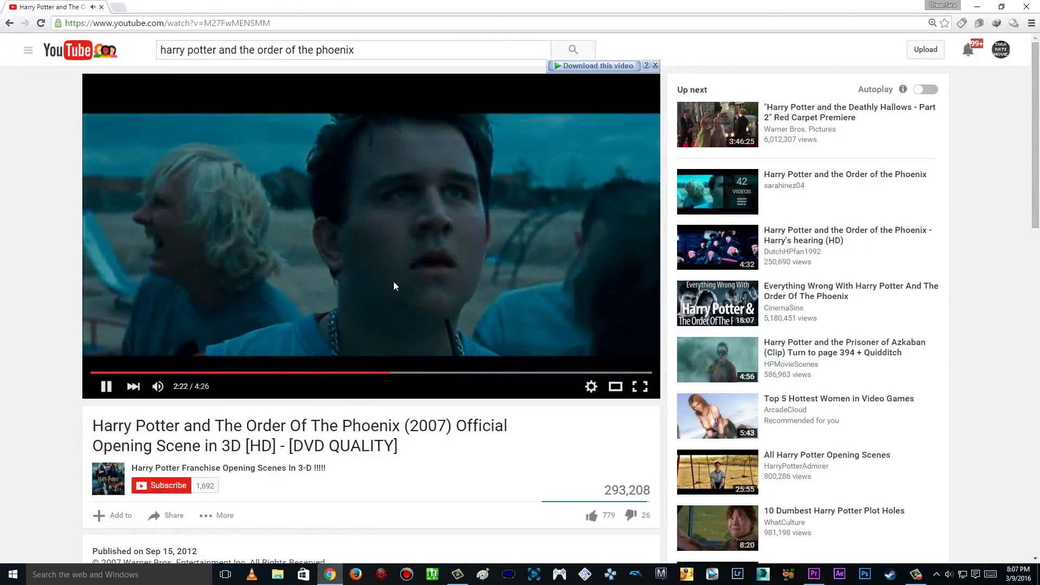
click(235, 296)
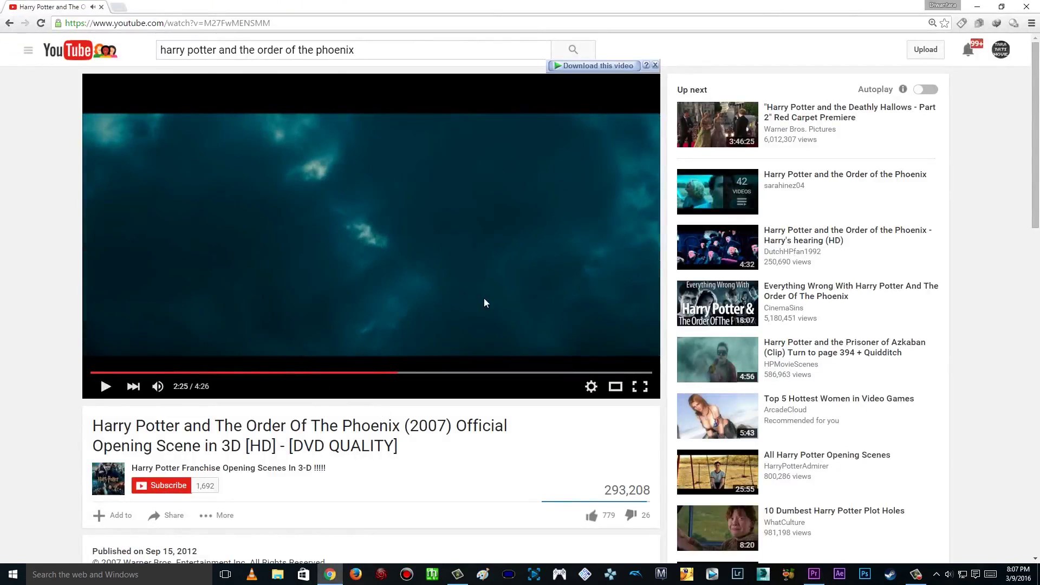
click(403, 373)
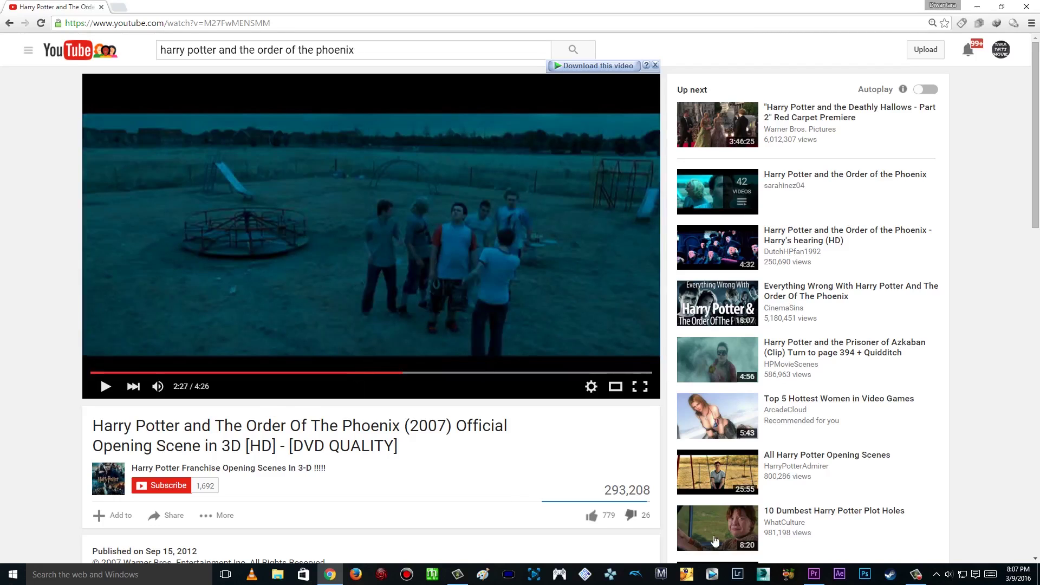
Switch back to Premiere Pro and replace the C0059.MP4 clip with an After Effects composition
click(813, 573)
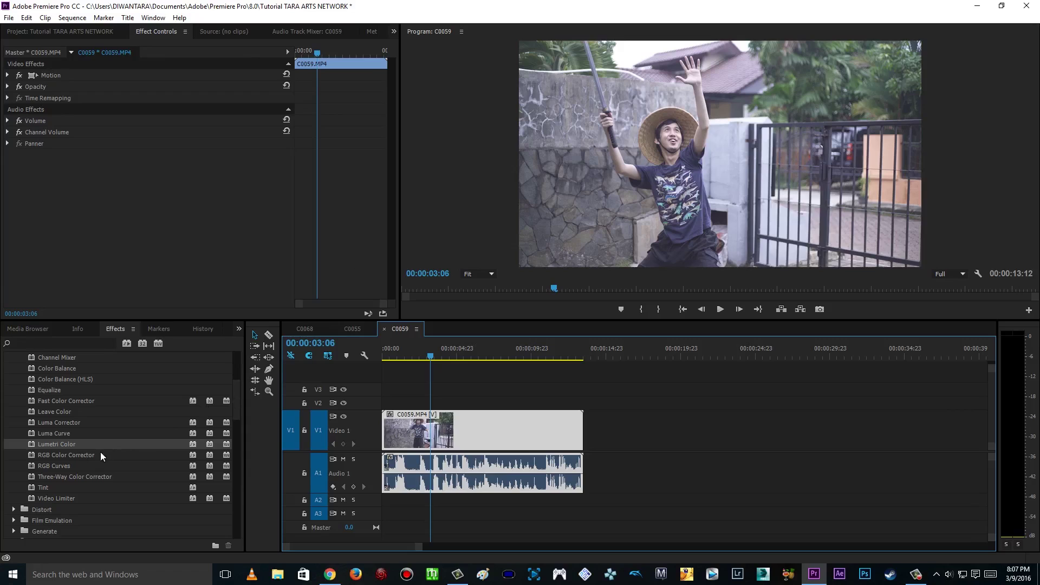
click(44, 445)
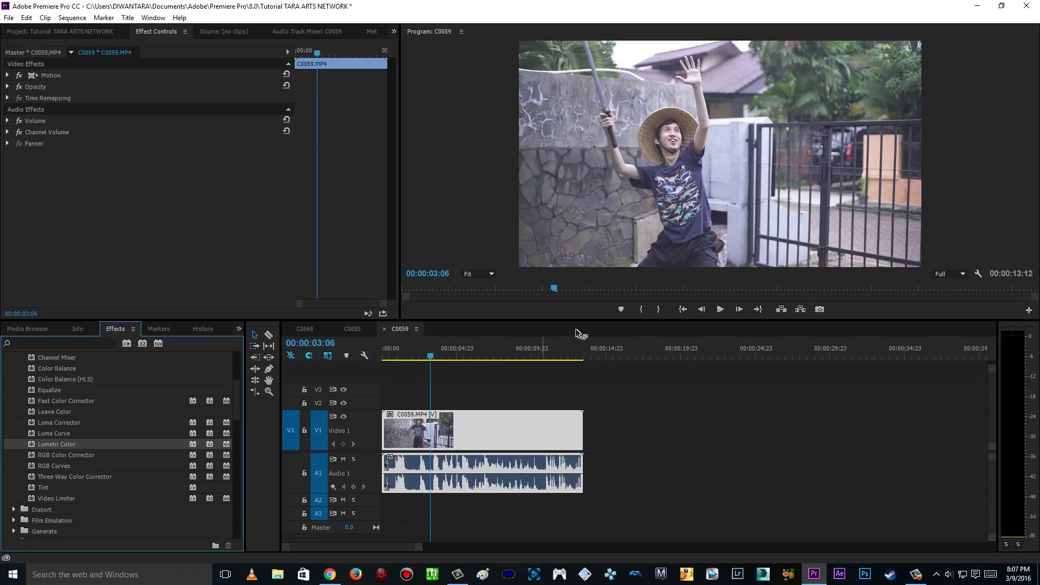
click(422, 356)
drag(423, 356, 444, 359)
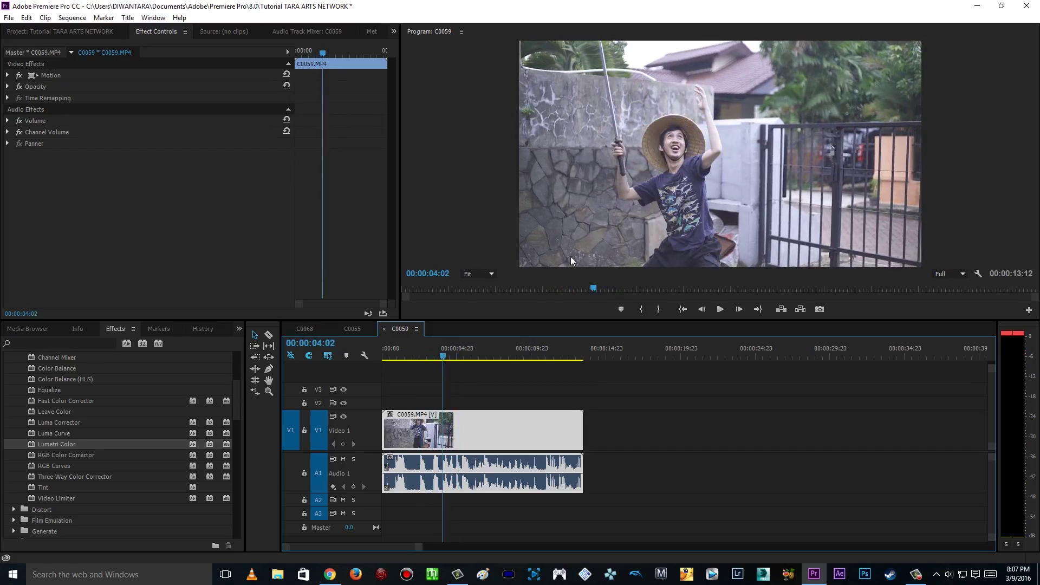
right_click(490, 438)
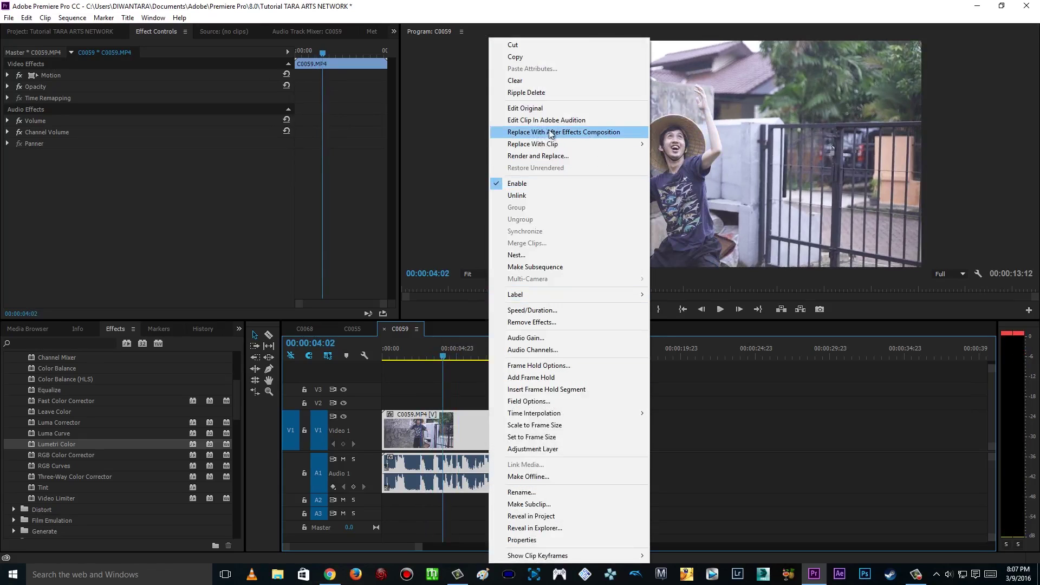
click(581, 133)
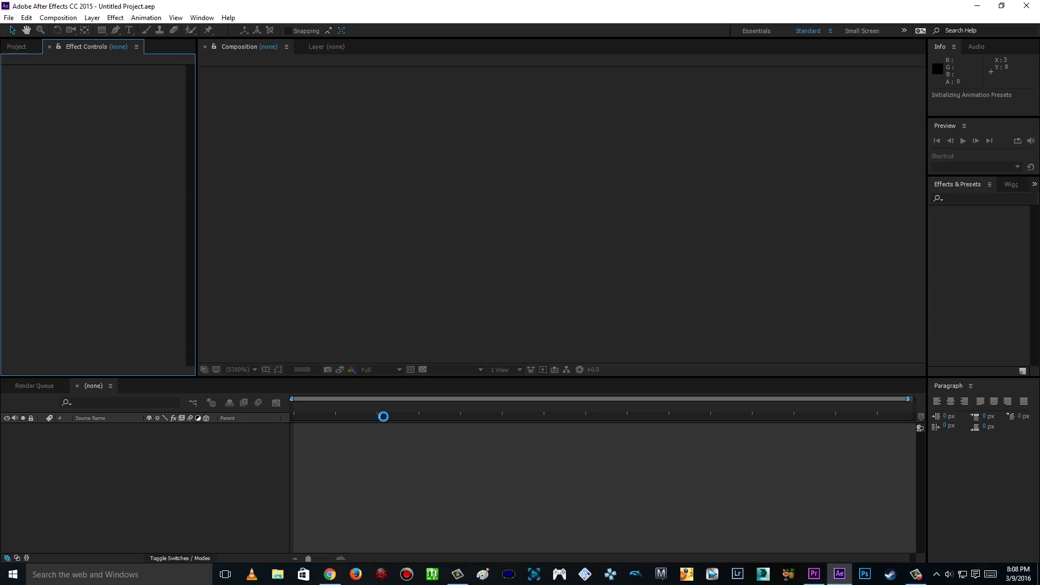
Save the new After Effects project as tuto in the After Effects Projects folder
key(ctrl+s)
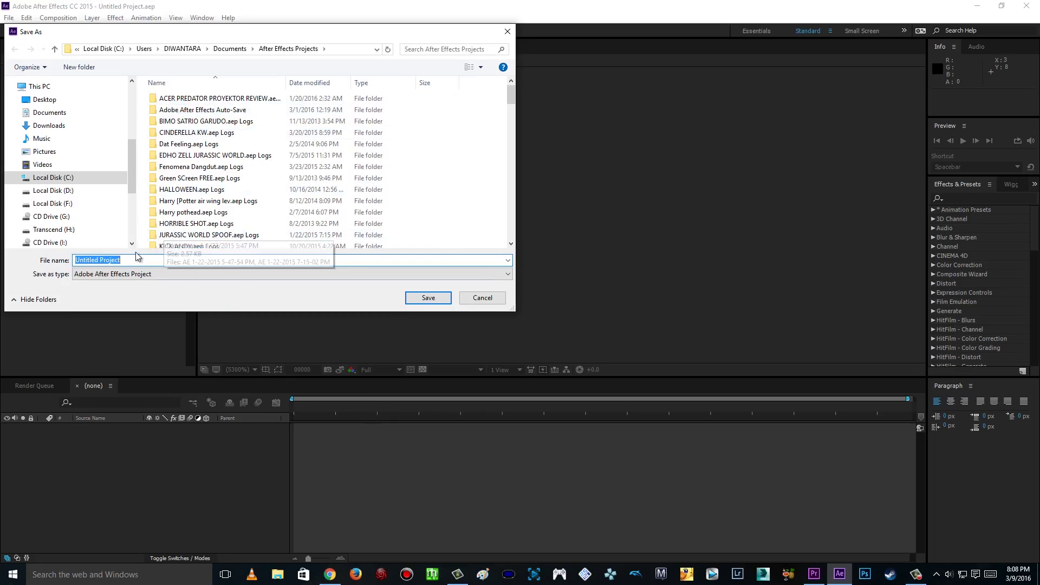
text(tut)
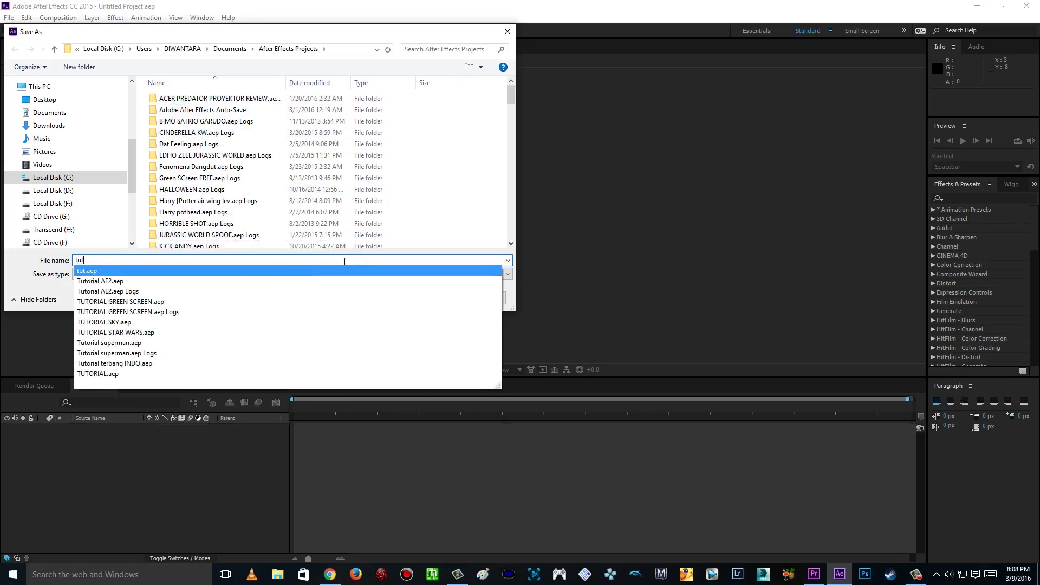
text(o)
key(Escape)
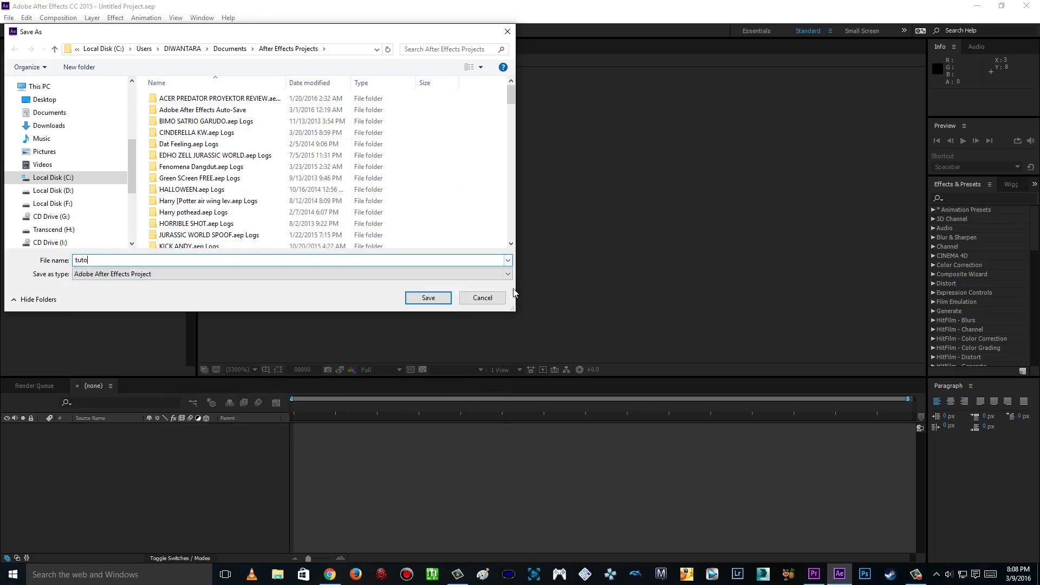
click(444, 299)
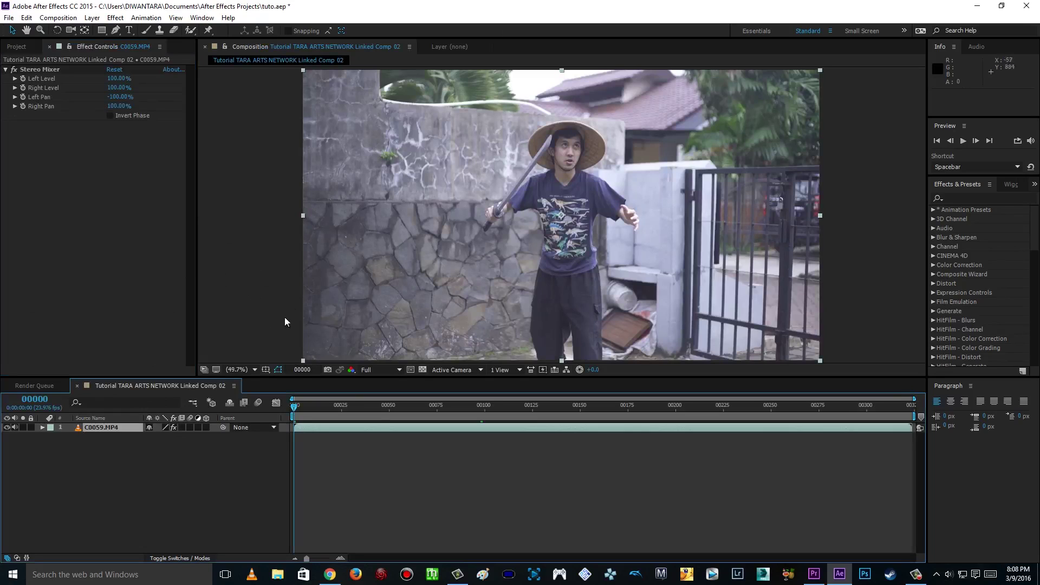
At frame 50, find the CC Rainfall effect and apply it to the C0059.MP4 layer
drag(303, 407, 389, 411)
click(301, 429)
click(135, 431)
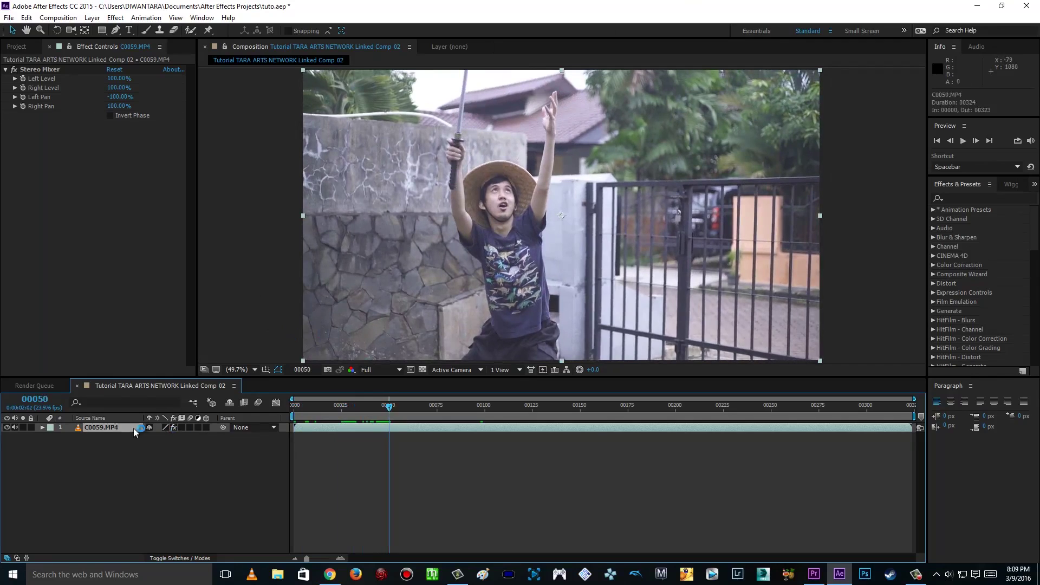
click(116, 18)
click(115, 17)
click(116, 18)
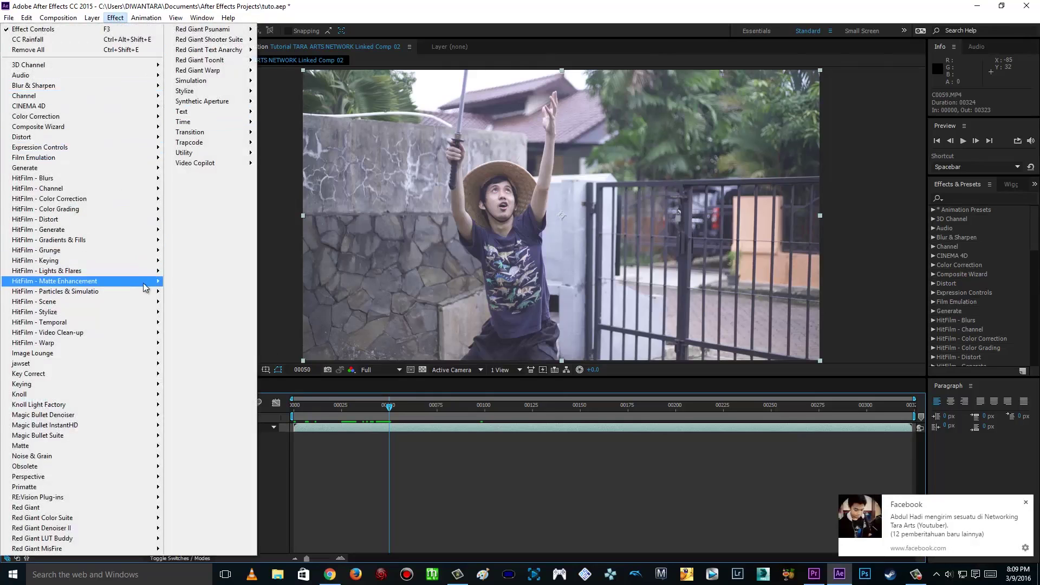
mouse_move(210, 84)
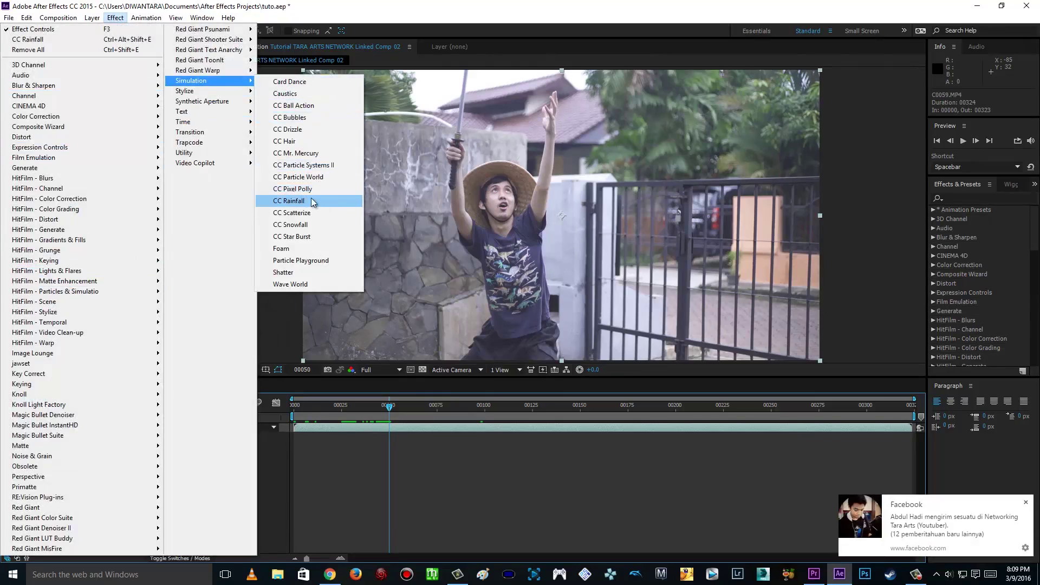
click(1000, 200)
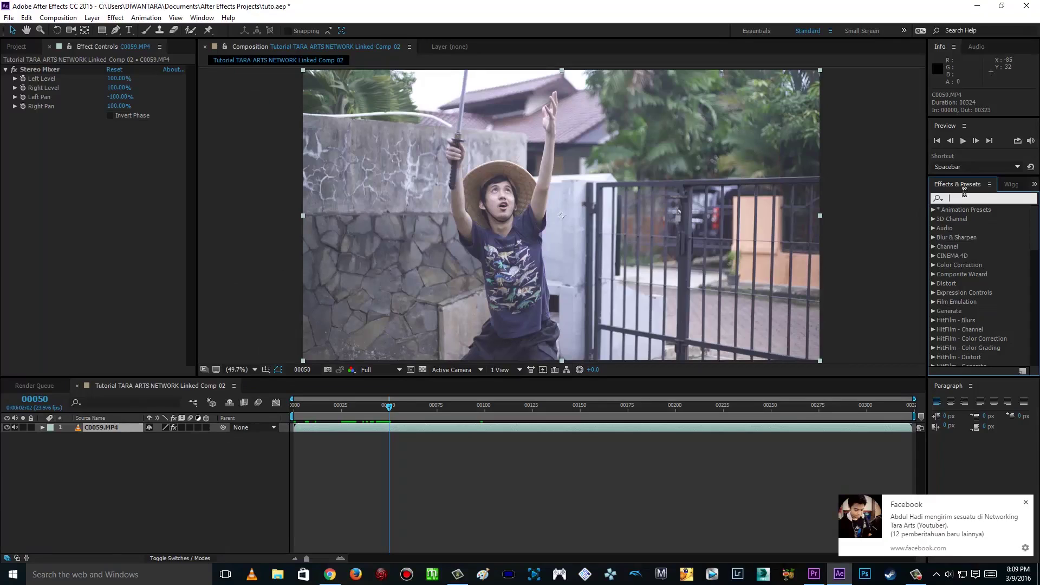
text(cc)
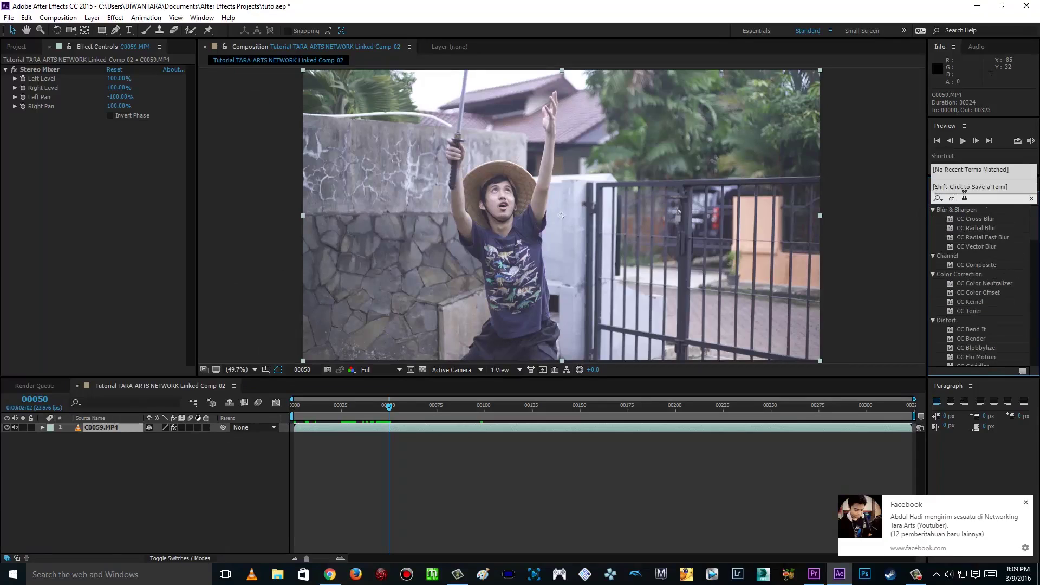
text( rainf)
drag(971, 219, 757, 337)
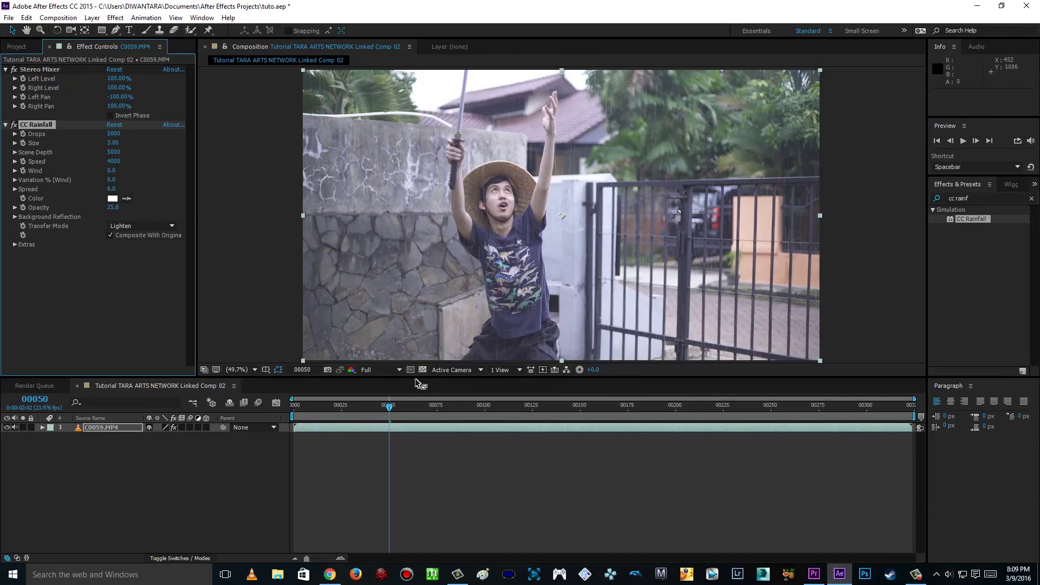
Preview the rain between frames 32 and 73, and remove the CC Rainfall effect from the C0059.MP4 layer
drag(389, 406, 356, 412)
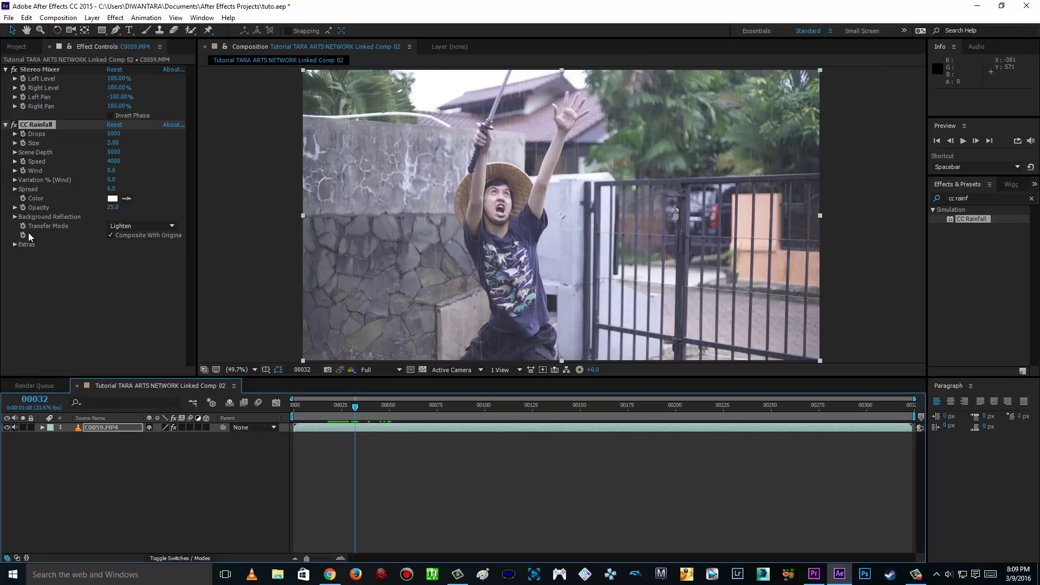
drag(358, 409, 433, 416)
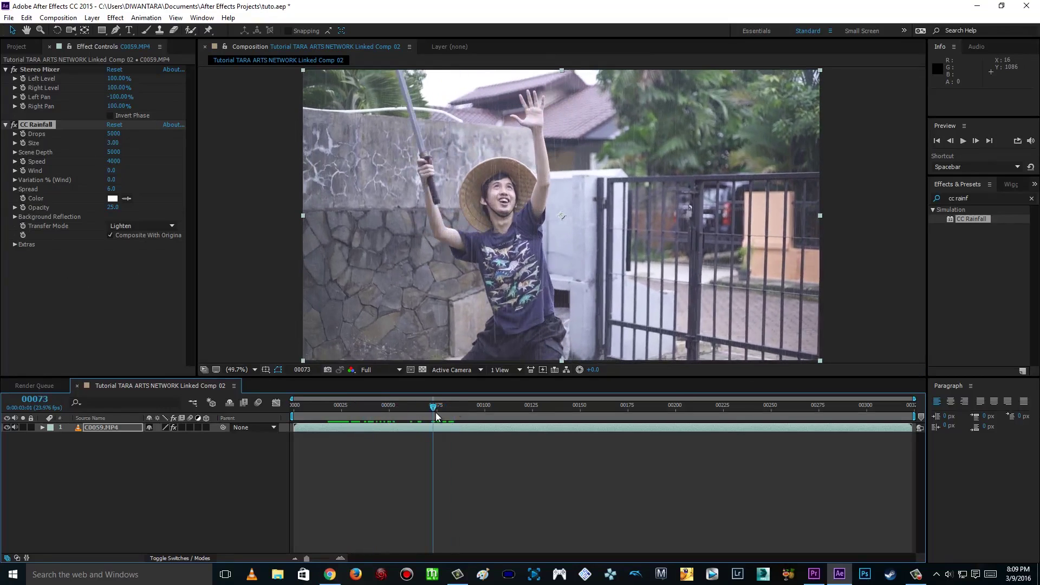
click(52, 127)
key(Delete)
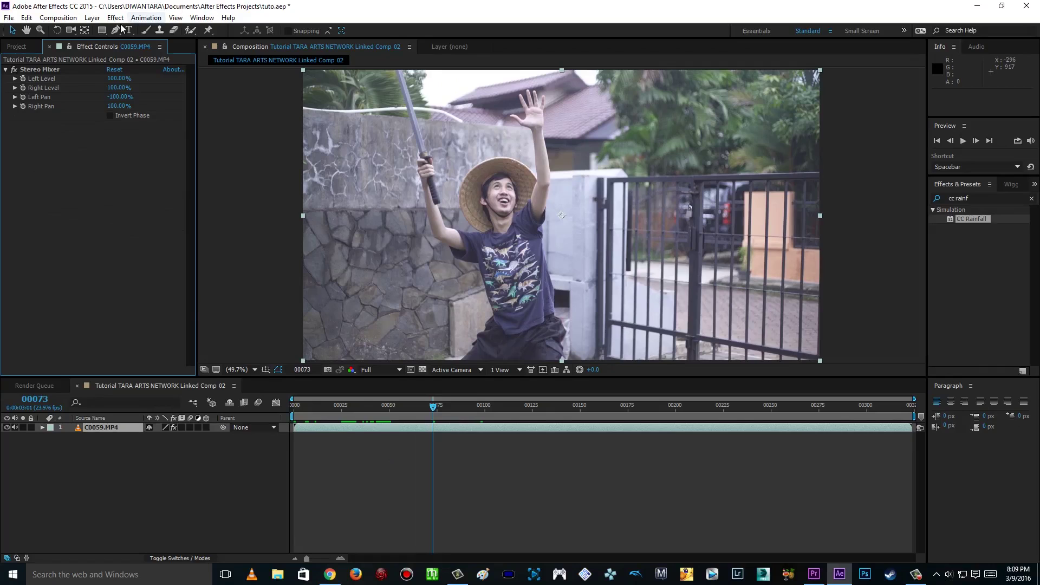
Create an adjustment layer above C0059.MP4 and apply the CC Rainfall effect to it
click(92, 17)
mouse_move(107, 34)
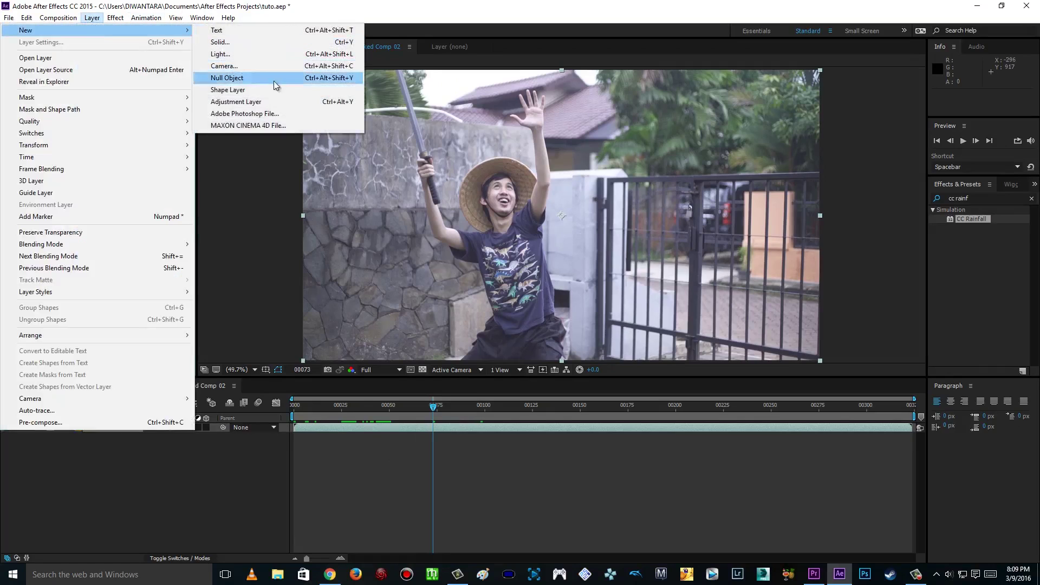
click(255, 102)
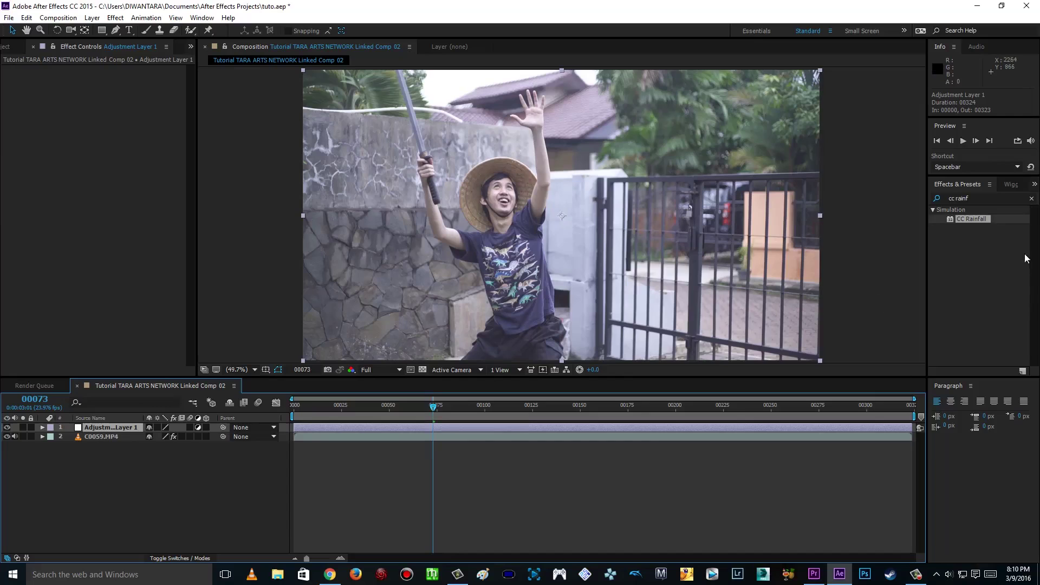
drag(979, 220, 629, 239)
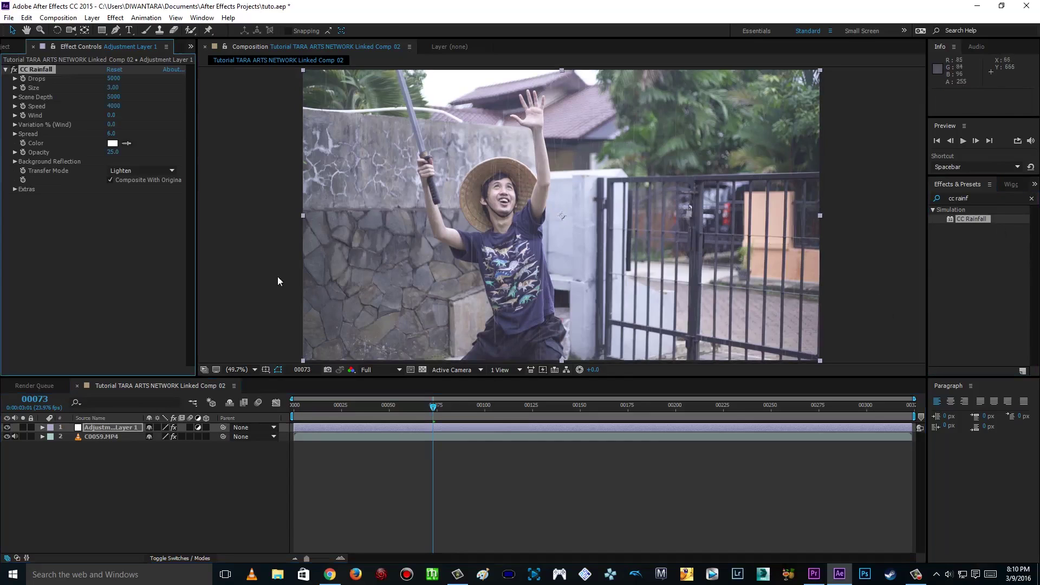
Keyframe the adjustment layer's Opacity at 100% on frame 59 and 0% on frame 28
mouse_move(419, 410)
mouse_down()
mouse_move(353, 410)
mouse_move(407, 410)
mouse_up()
click(46, 428)
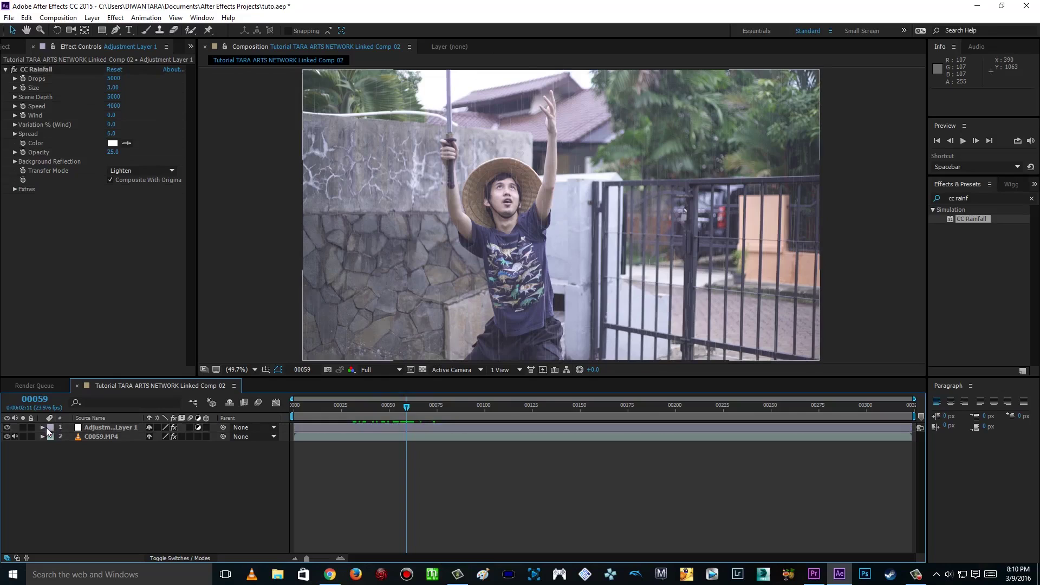
click(42, 428)
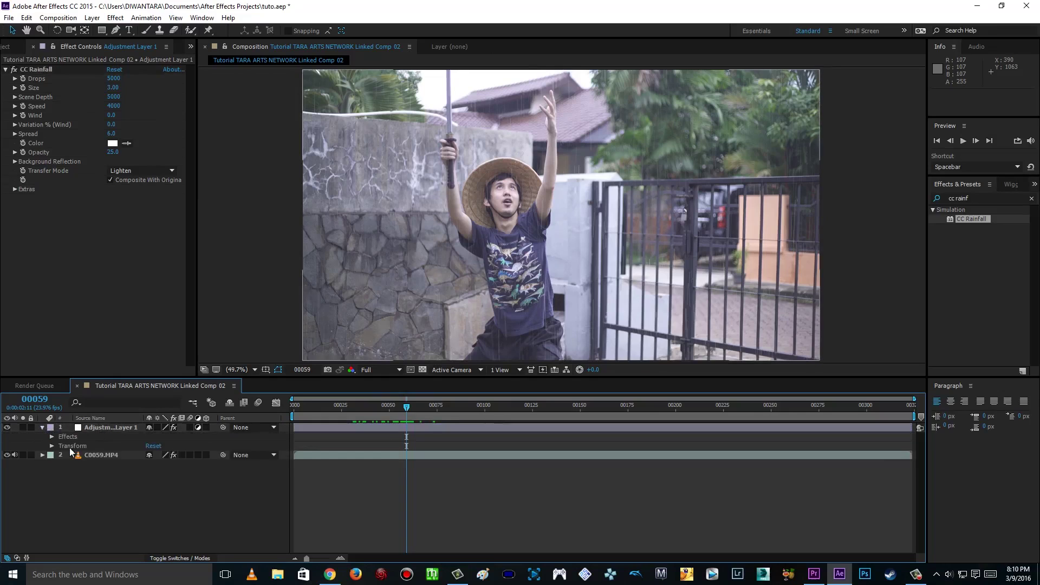
click(51, 445)
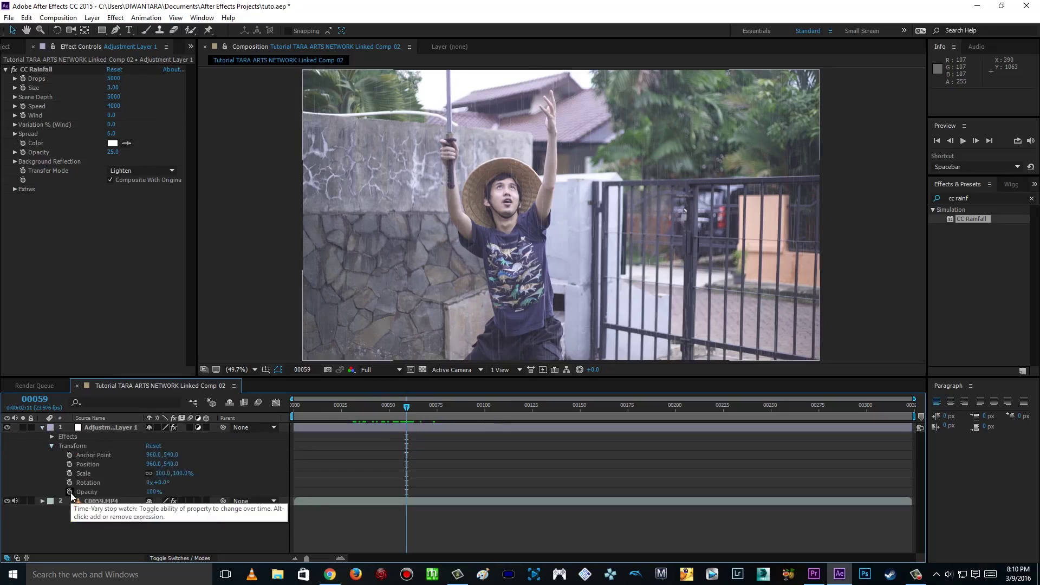
click(70, 492)
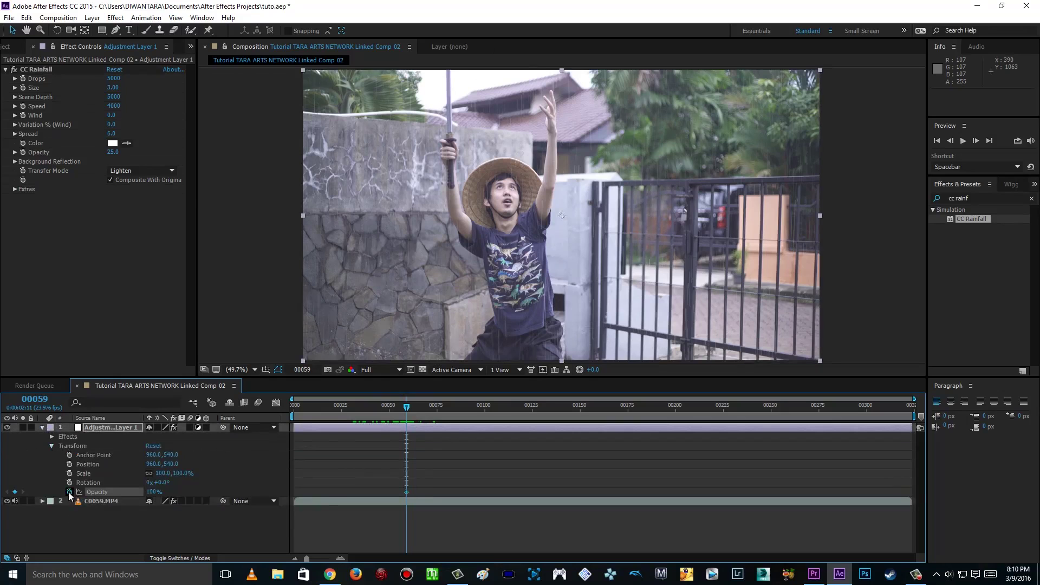
drag(406, 407, 348, 413)
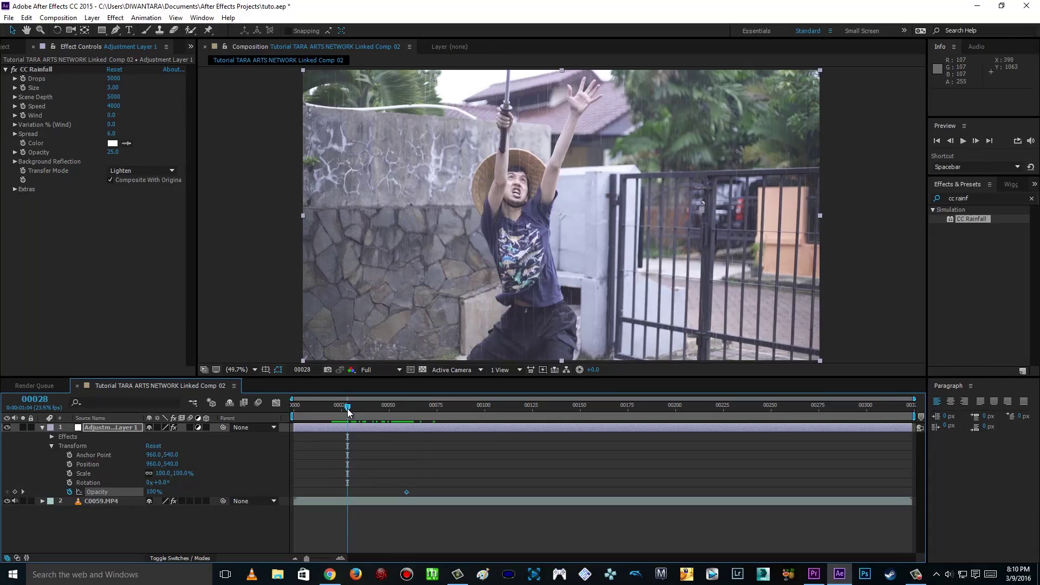
drag(155, 492, 35, 491)
Scrub through the composition to check the rain's fade-in, and collapse the adjustment layer's properties
drag(349, 408, 401, 415)
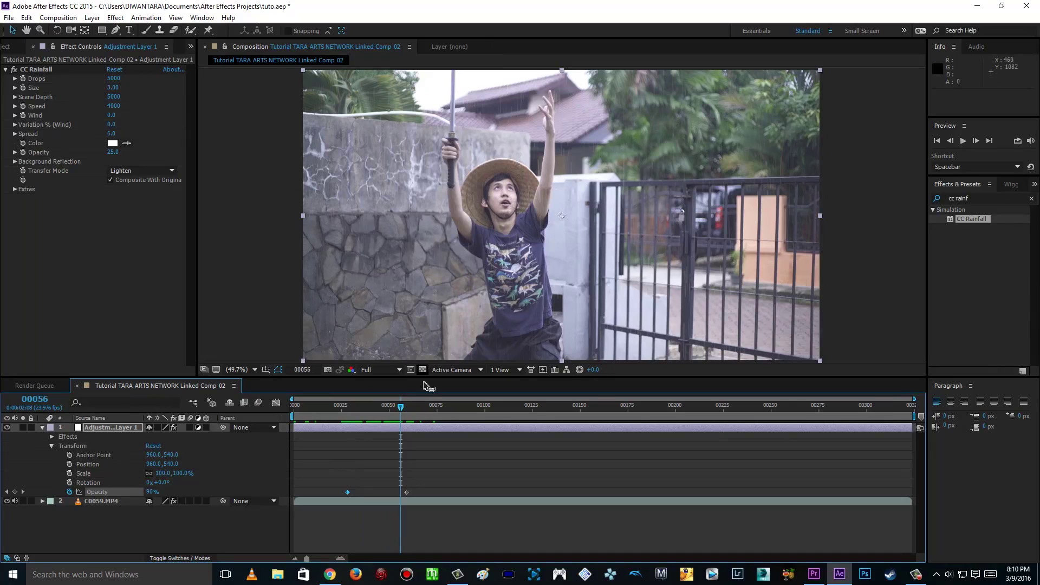
click(407, 410)
drag(407, 410, 544, 424)
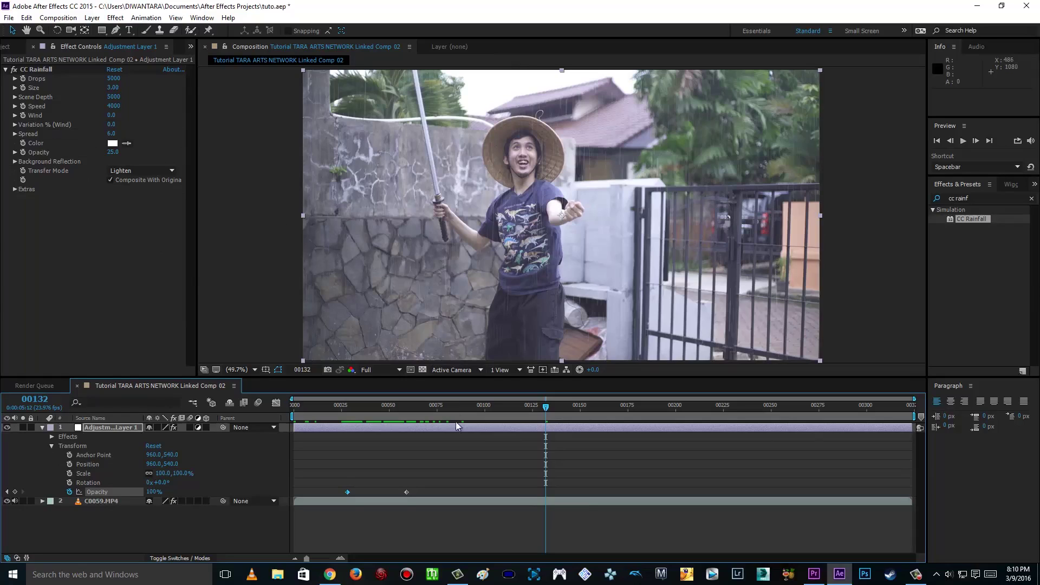
click(357, 414)
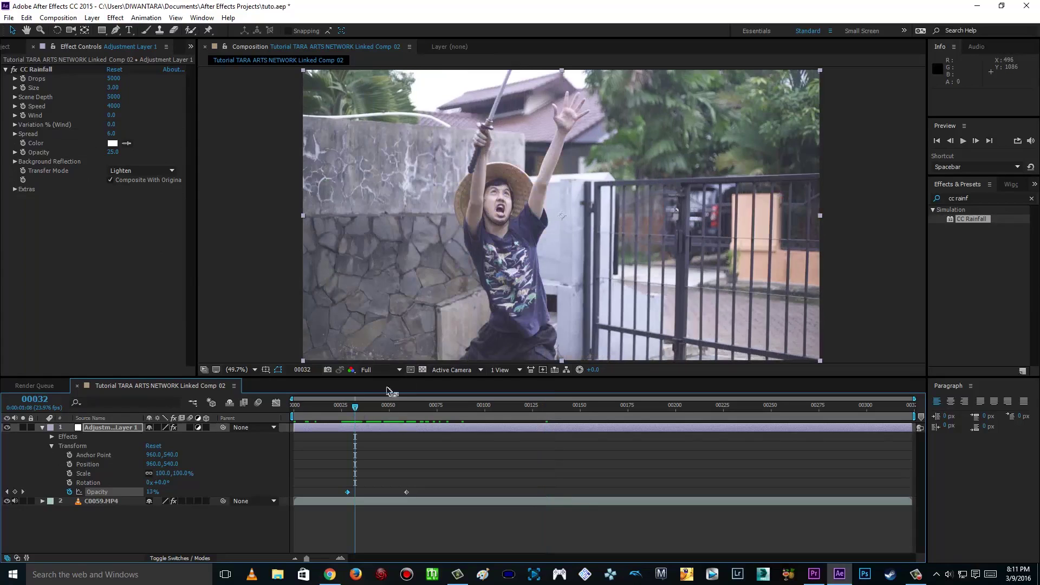
click(42, 427)
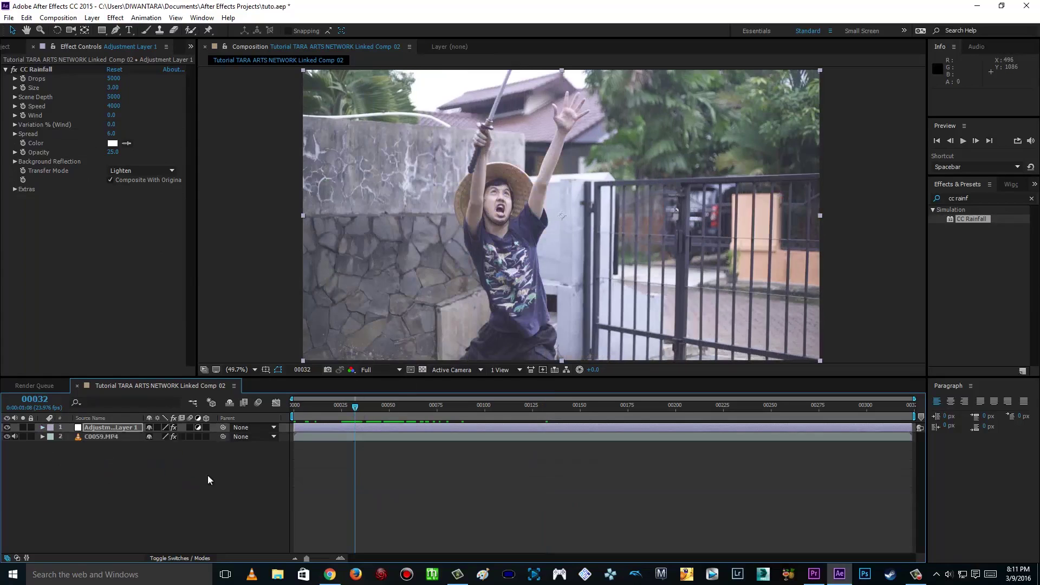
click(272, 480)
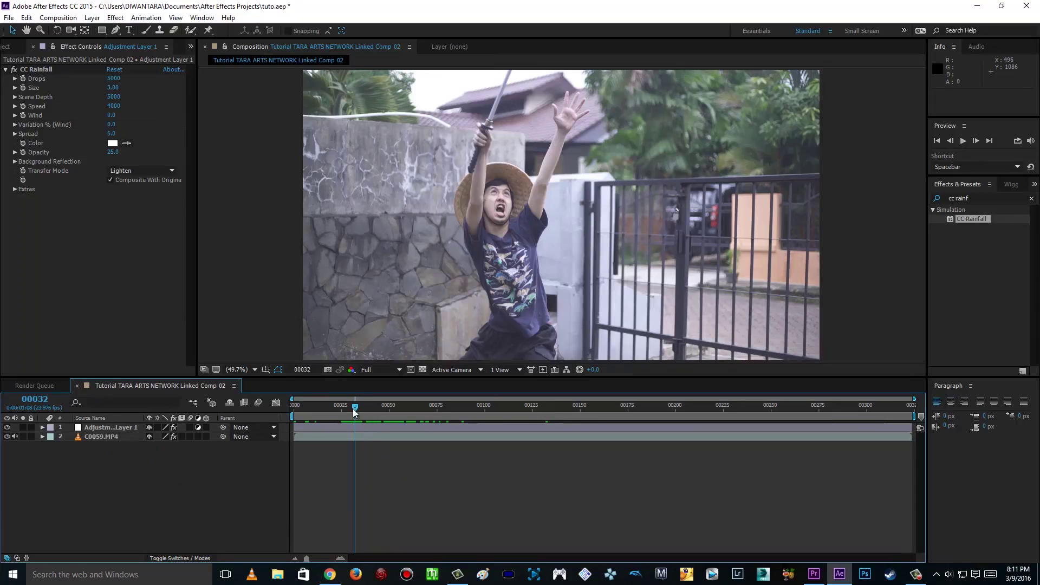
drag(355, 410, 356, 409)
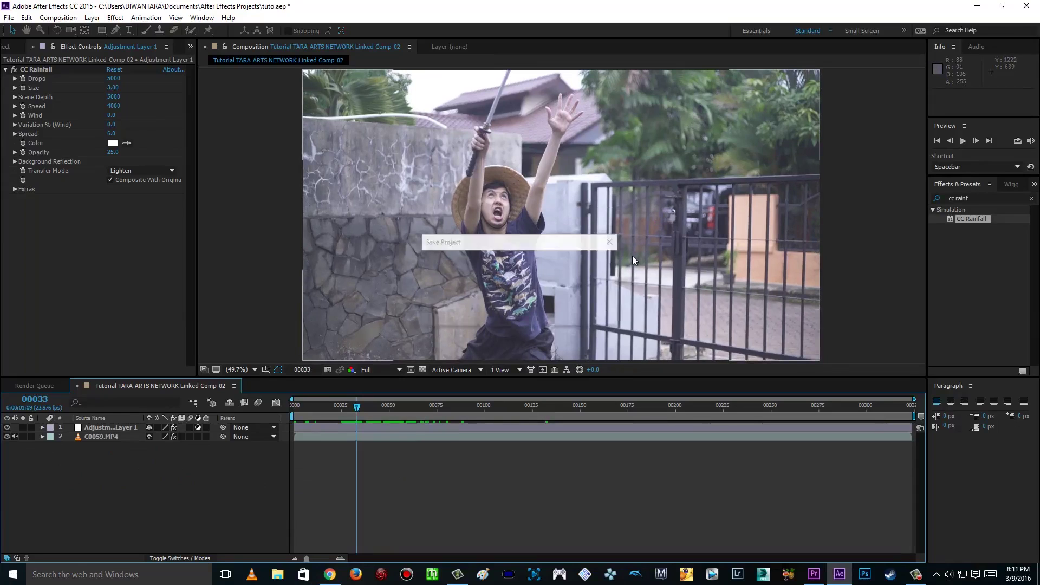
Save the tuto project and close After Effects to return to Premiere Pro
click(9, 18)
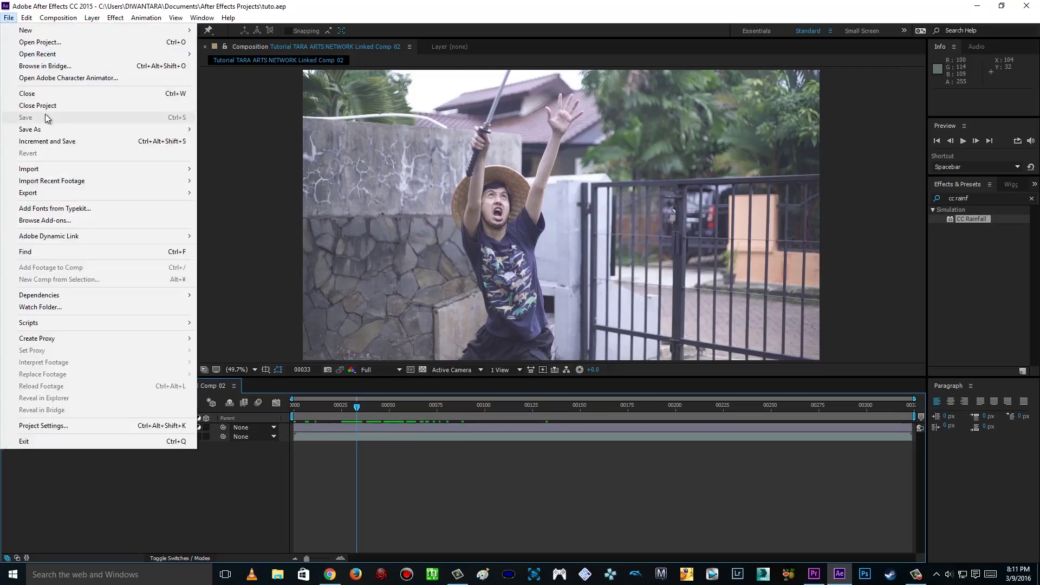
click(562, 2)
click(1031, 3)
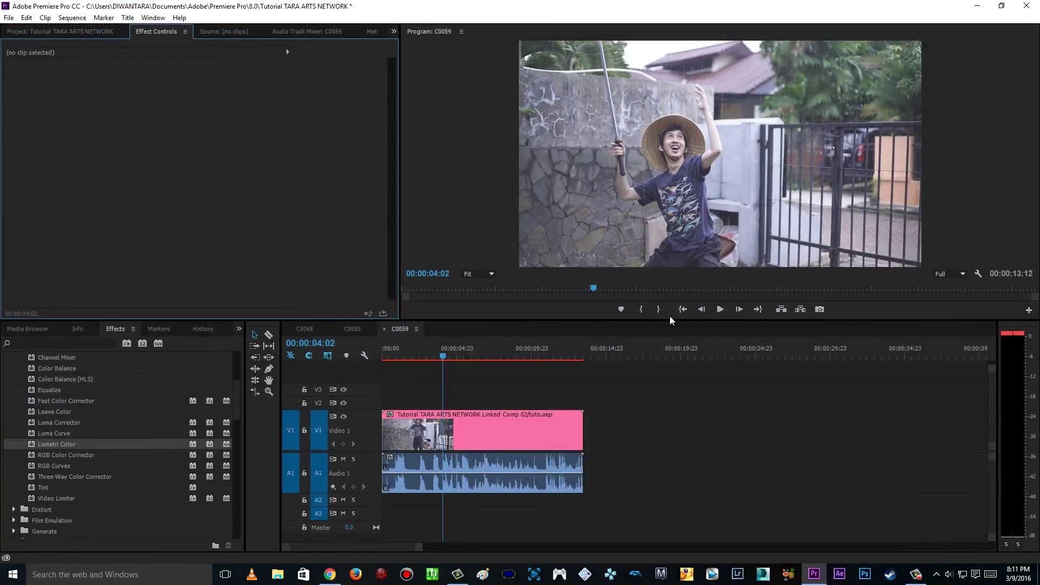
Play and scrub the C0059 sequence from 00:00:04:02 to check the linked rain composition
click(721, 310)
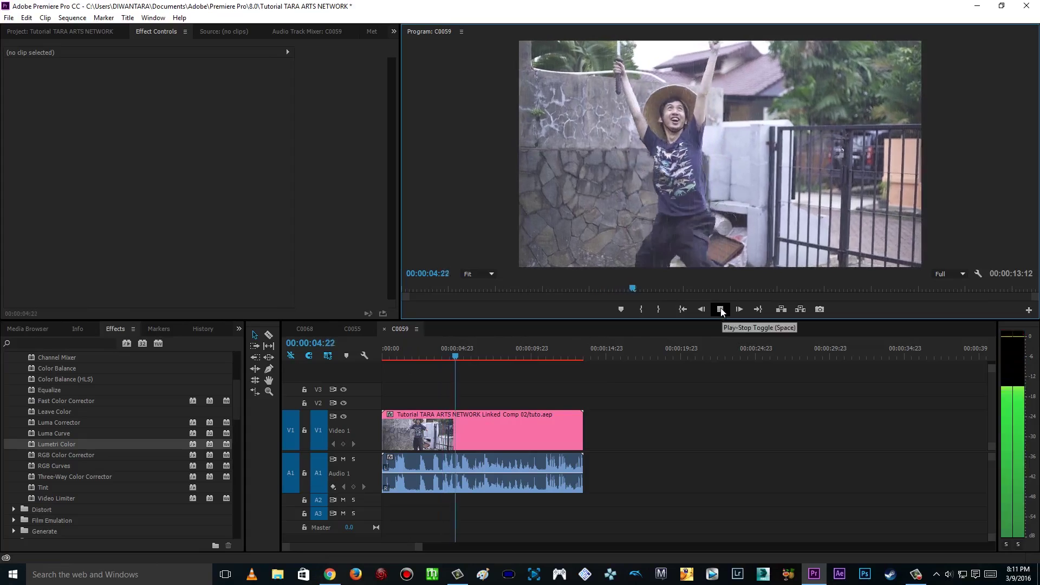
click(722, 310)
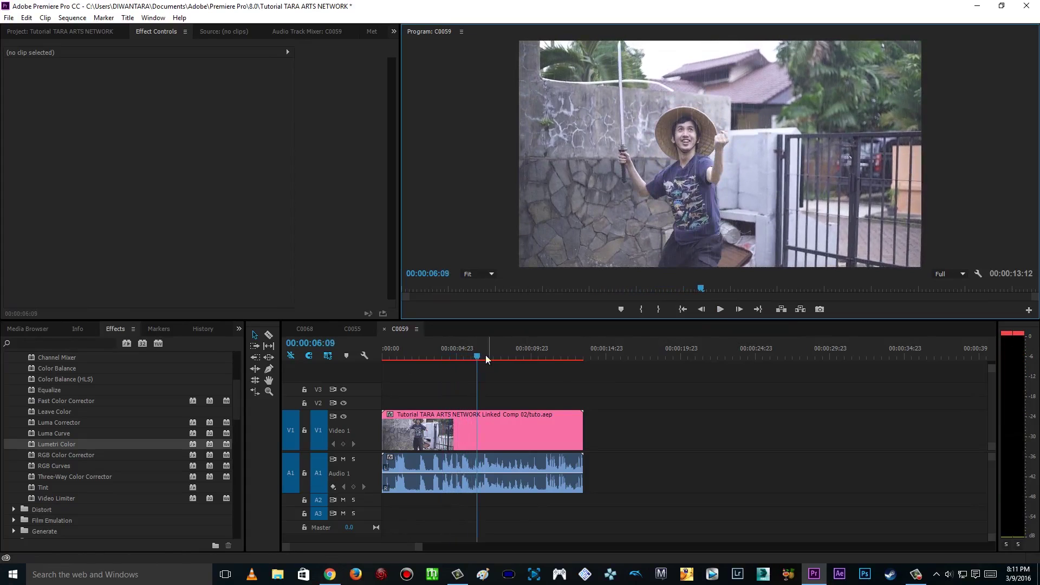
drag(481, 359, 471, 357)
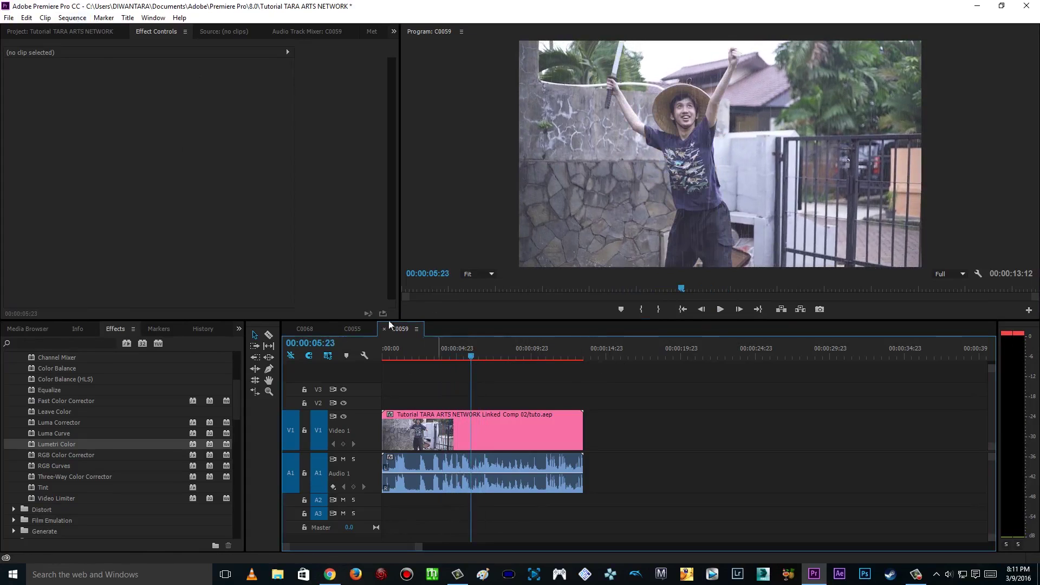
Render the effects in to out for the C0059 sequence and check the playback up to 00:00:03:04
click(73, 18)
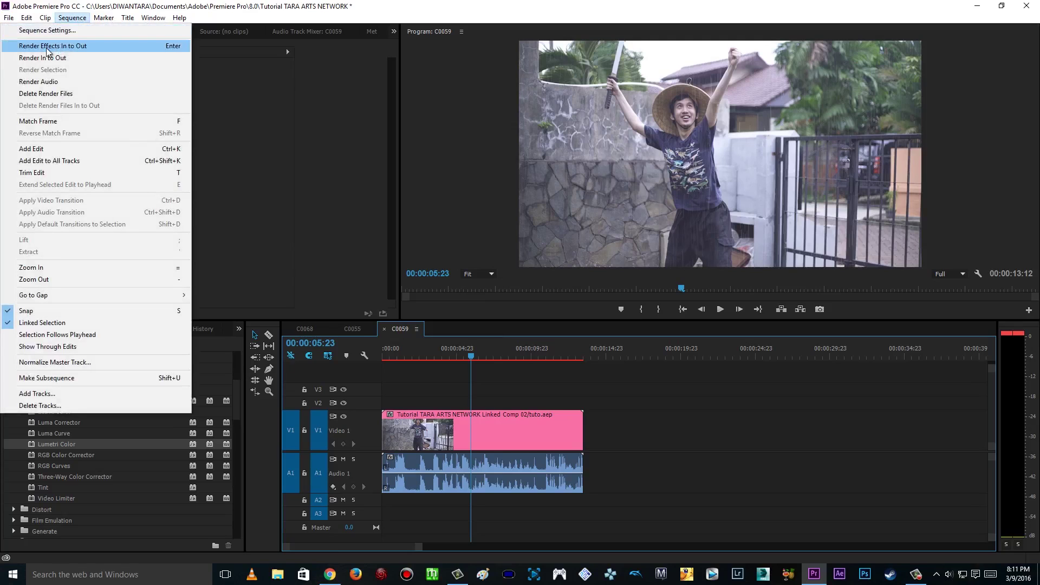
click(90, 47)
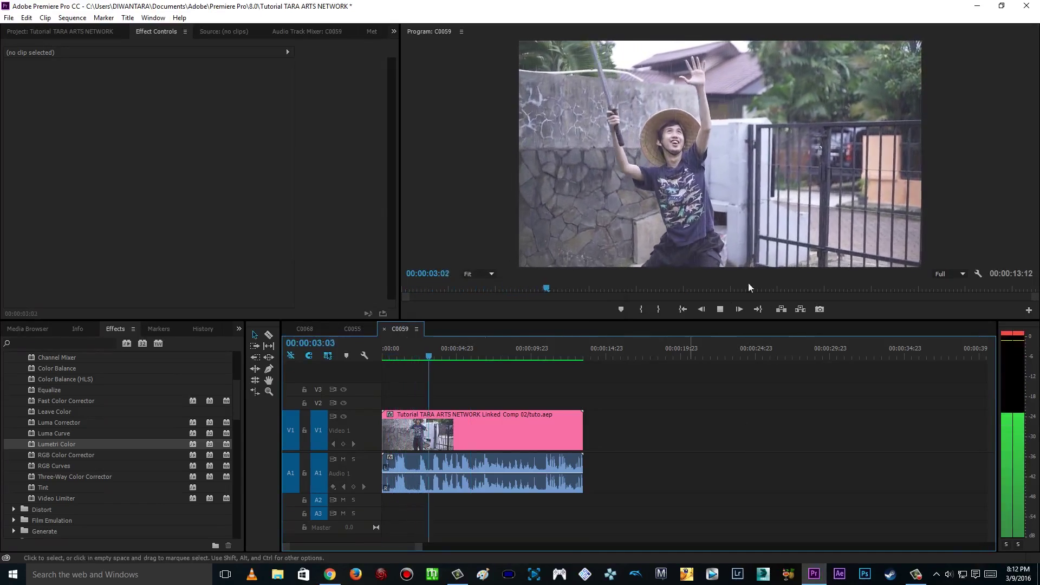
mouse_move(428, 355)
mouse_down()
mouse_move(398, 353)
mouse_move(507, 362)
mouse_move(429, 362)
mouse_up()
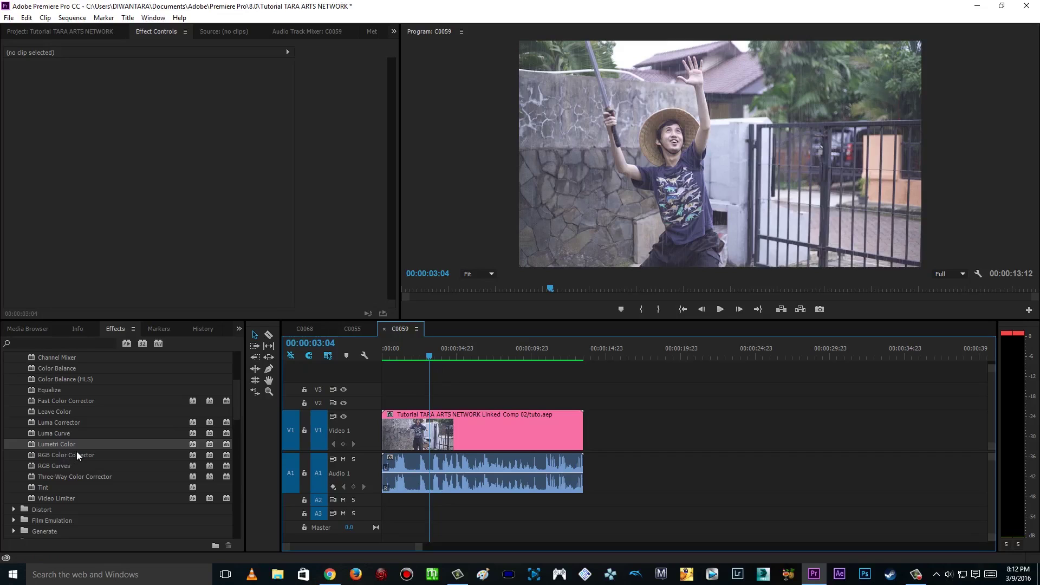
Play the graded shot in sequence C0055 from 00:00:40:09 to 00:00:42:00 as a reference, and return to C0059
click(306, 329)
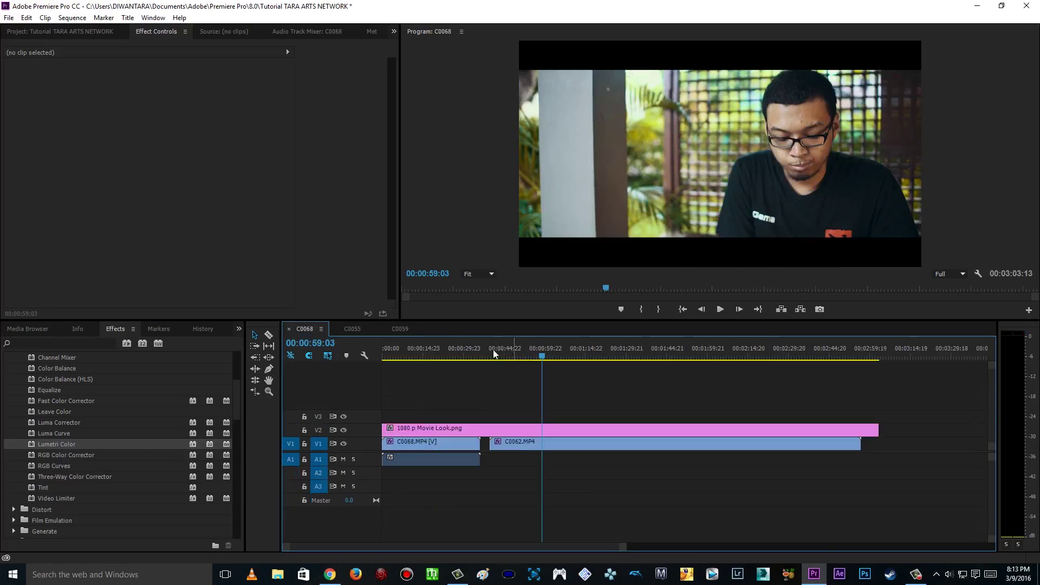
click(352, 328)
click(608, 356)
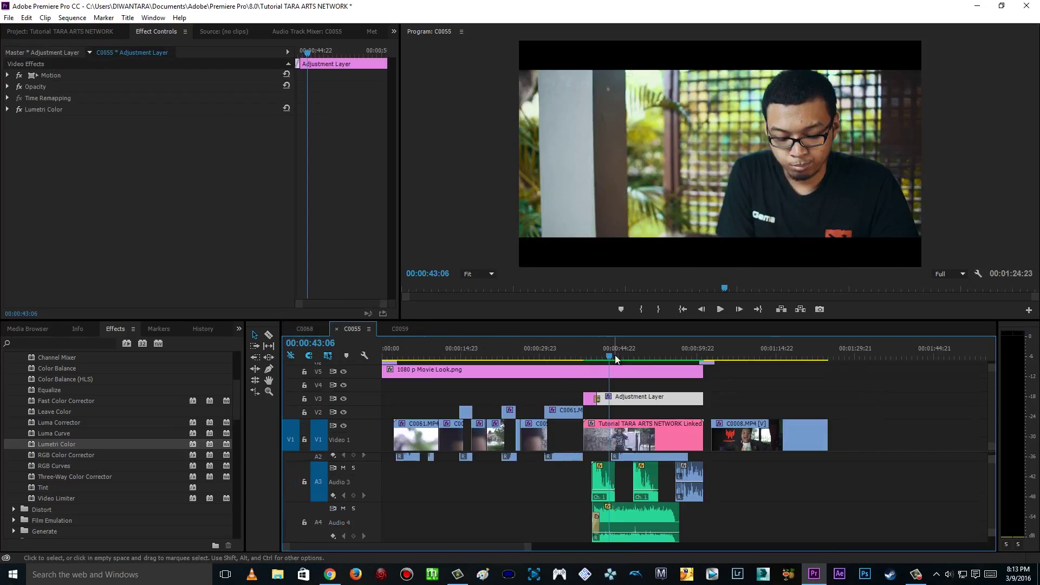
drag(606, 356, 595, 355)
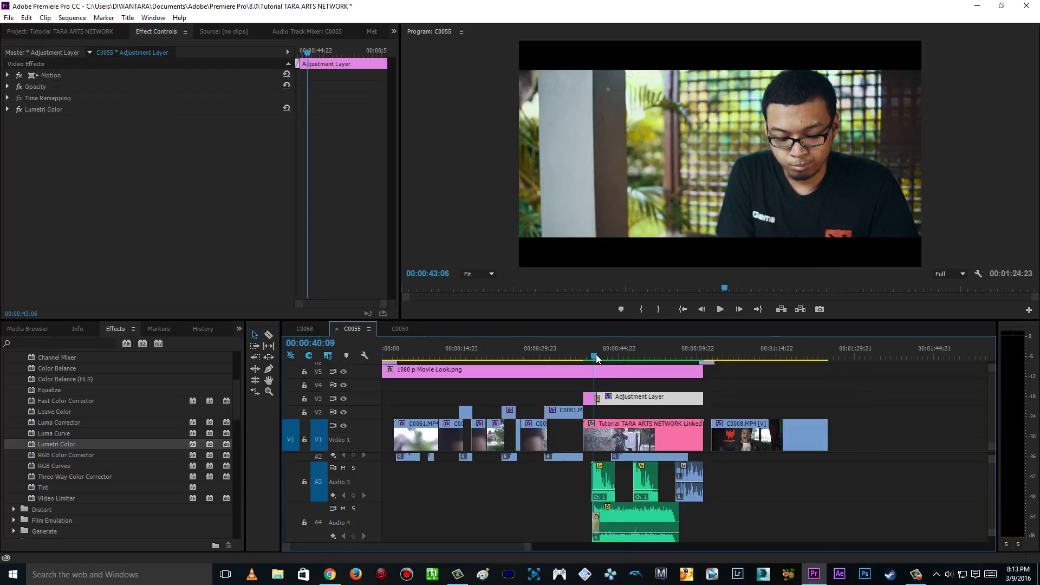
click(720, 309)
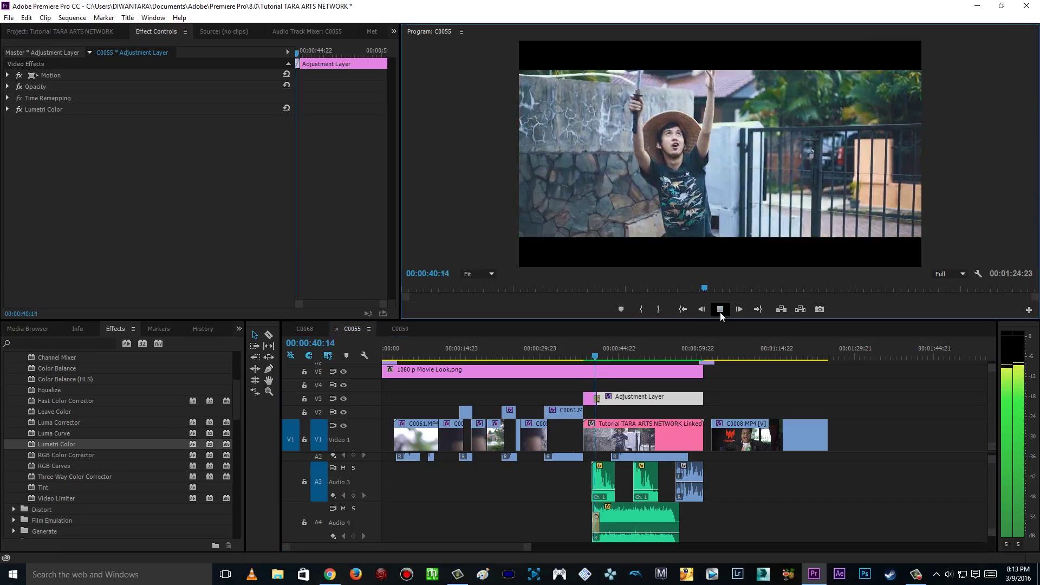
click(720, 311)
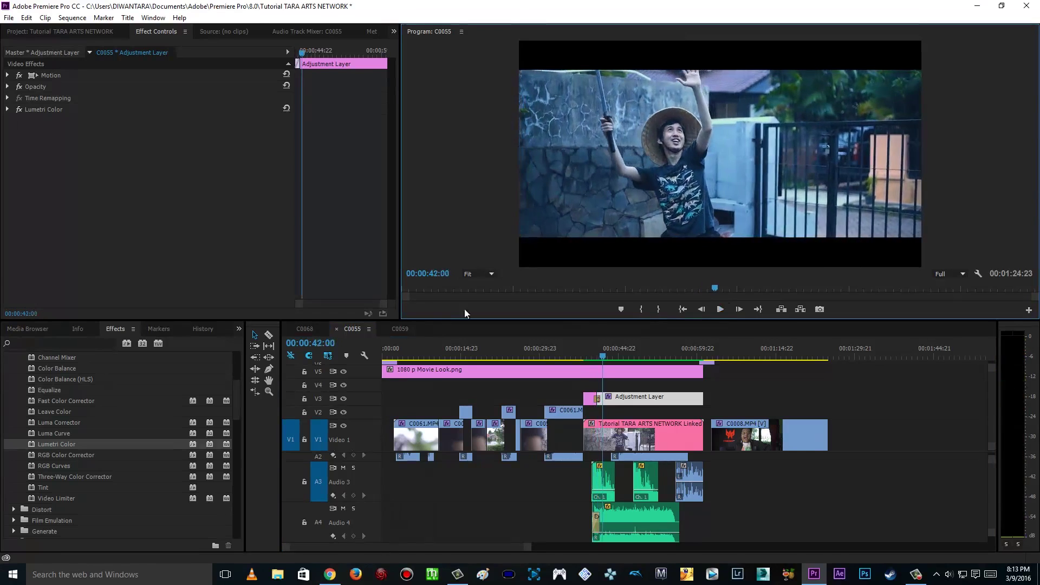
click(401, 329)
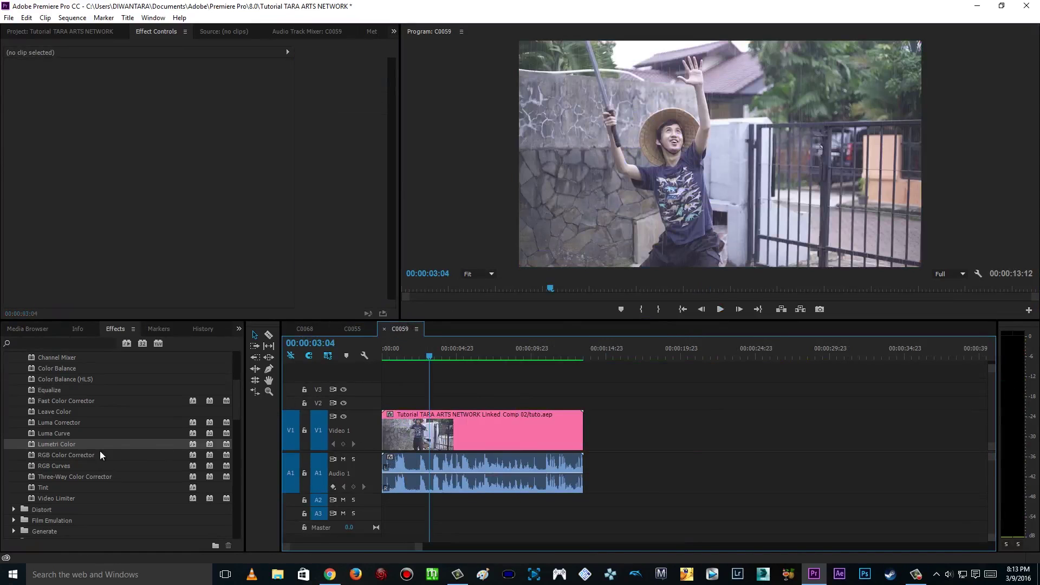
drag(58, 444, 422, 435)
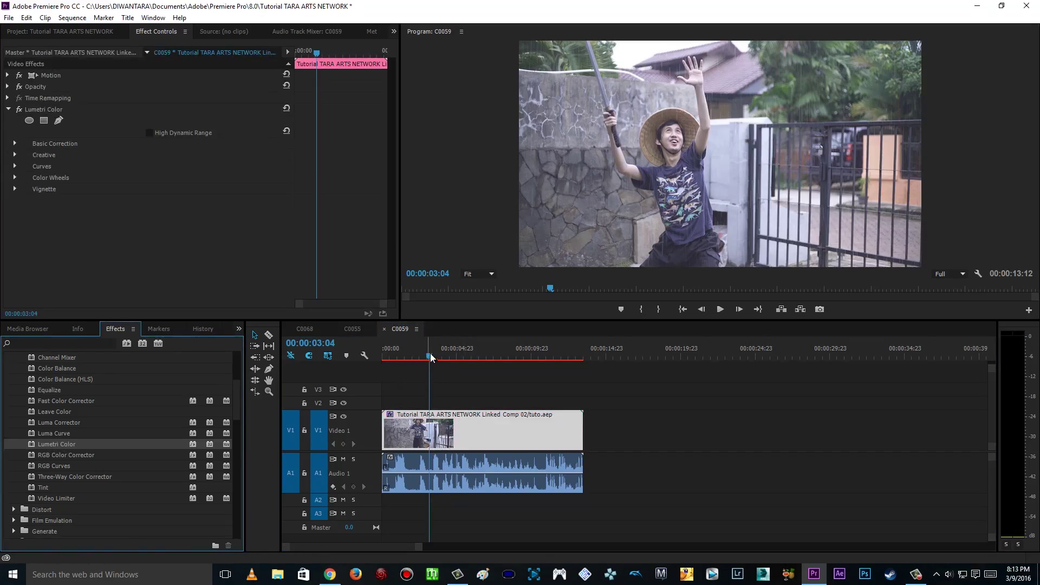
drag(431, 355, 416, 356)
click(352, 328)
drag(596, 353, 602, 355)
click(418, 330)
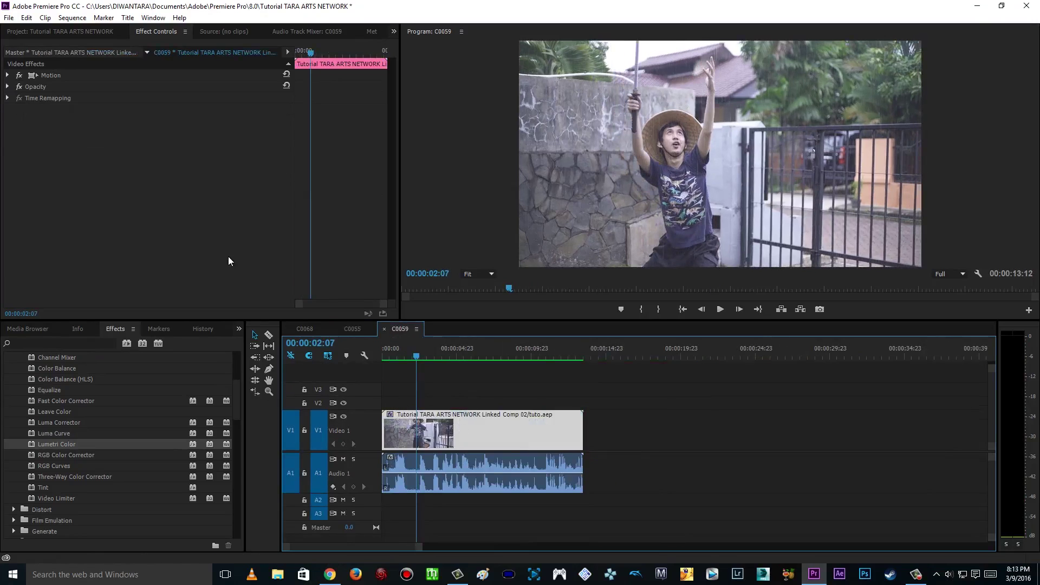
Create a new adjustment layer at 1920 width and 23.976 fps, and place it on V2 over the whole linked composition clip
click(65, 32)
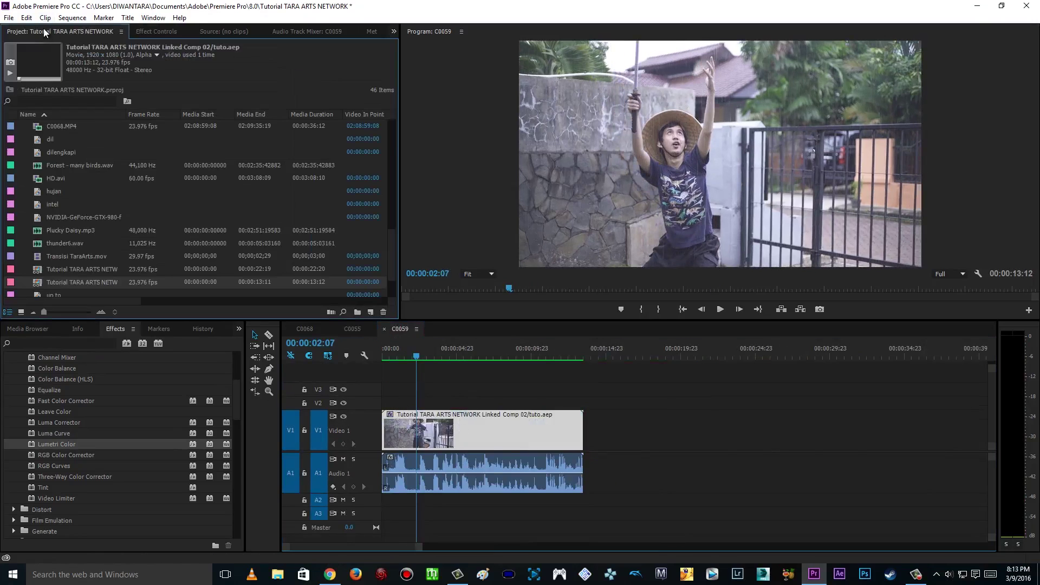
click(370, 311)
click(408, 348)
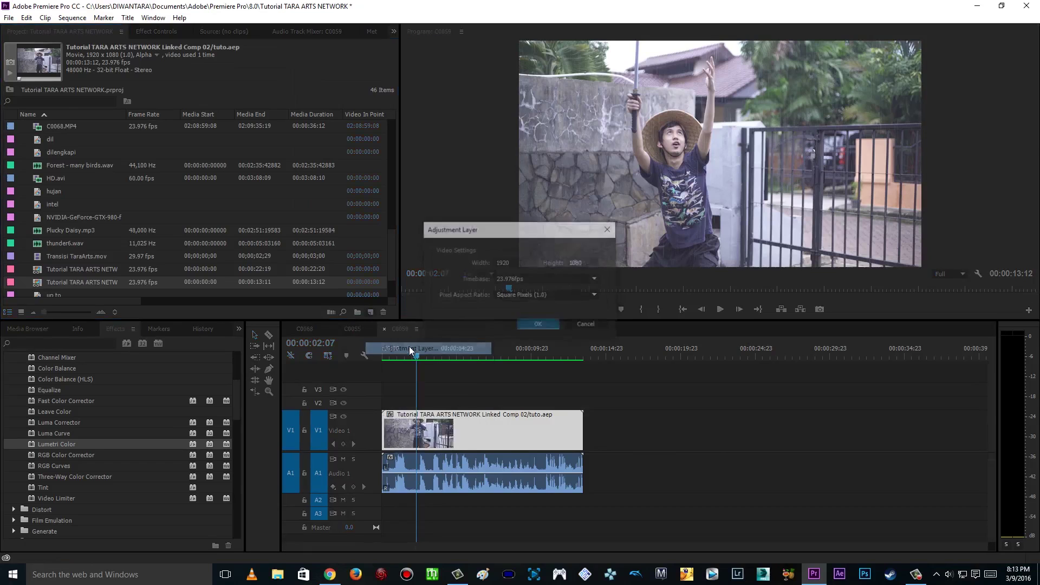
click(531, 323)
drag(54, 125, 406, 402)
drag(475, 402, 583, 401)
Apply Lumetri Color to the V2 adjustment layer and split the layer at 00:00:02:02
drag(55, 444, 465, 403)
drag(429, 351, 408, 350)
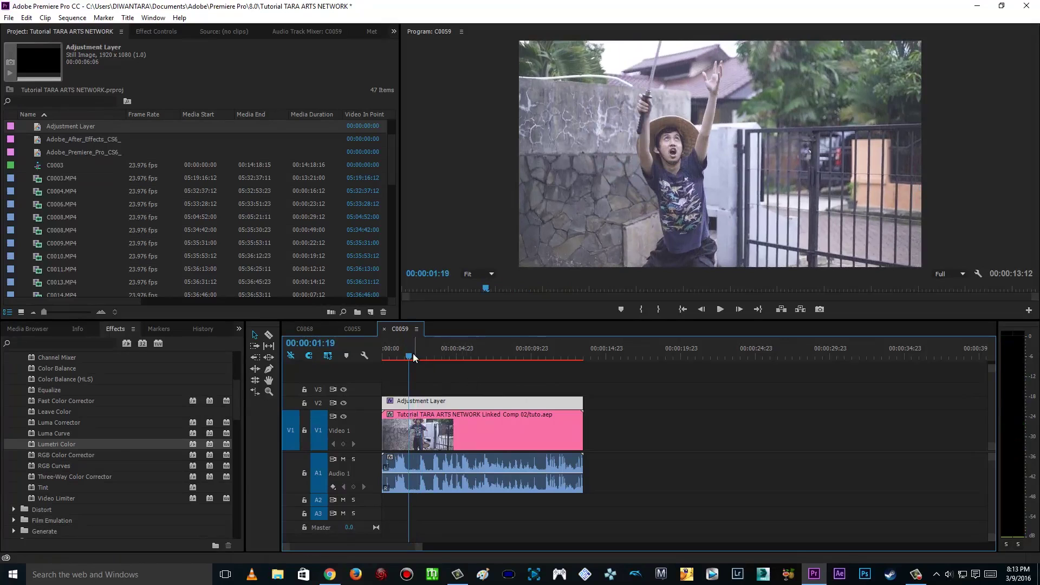
mouse_move(408, 358)
mouse_down()
mouse_move(426, 358)
mouse_move(413, 359)
mouse_up()
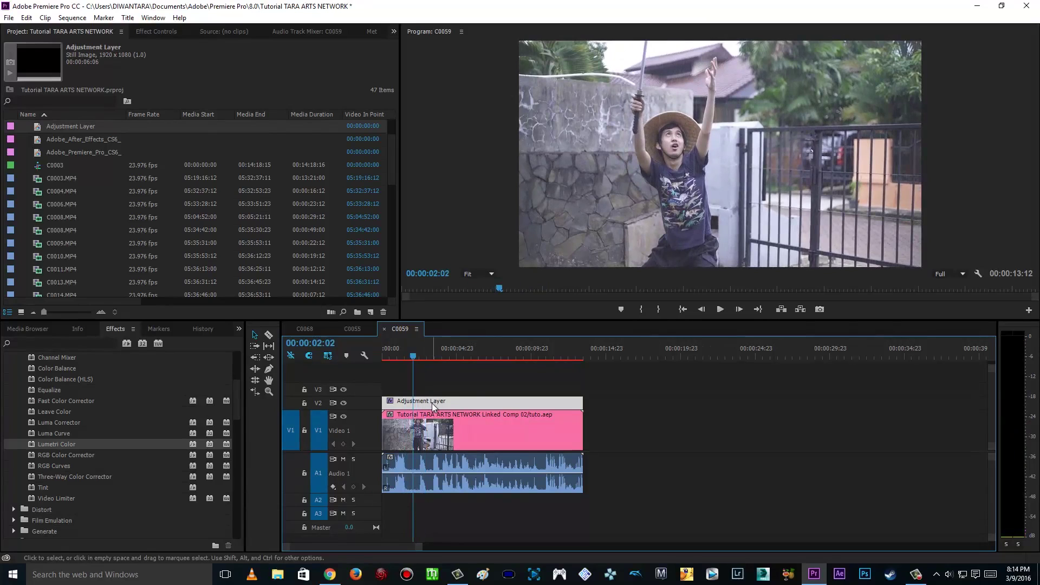
key(ctrl+k)
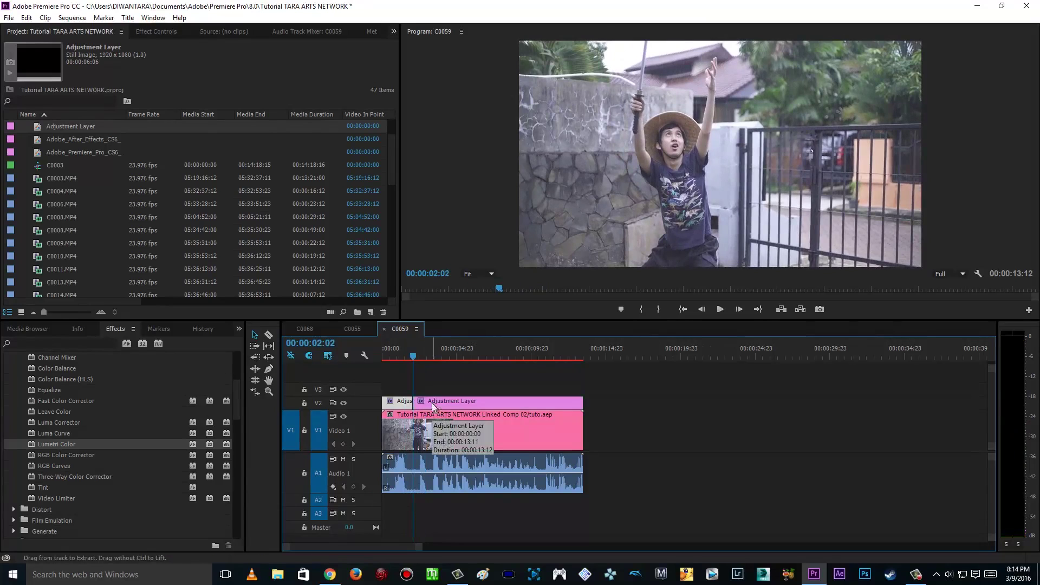
Apply a Cross Dissolve transition at the cut between the two V2 adjustment layers
drag(413, 355, 406, 354)
scroll(55, 434, up, 5)
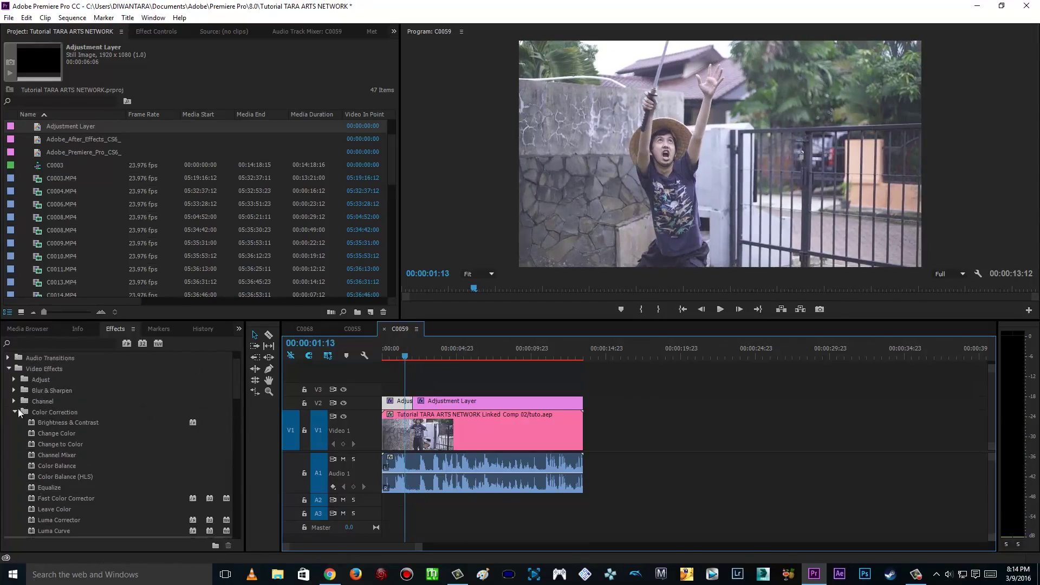
click(9, 369)
click(9, 379)
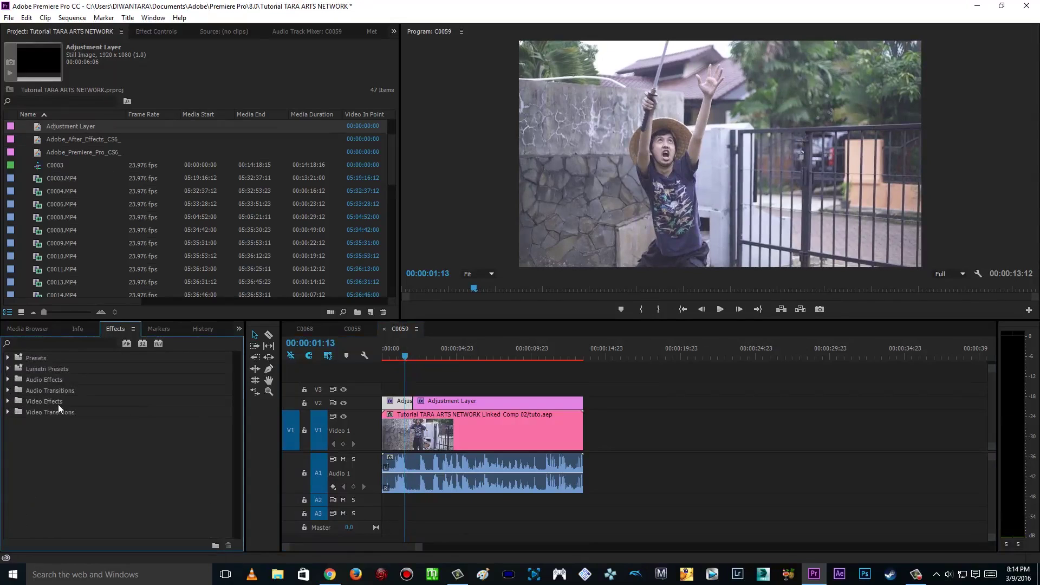
click(7, 412)
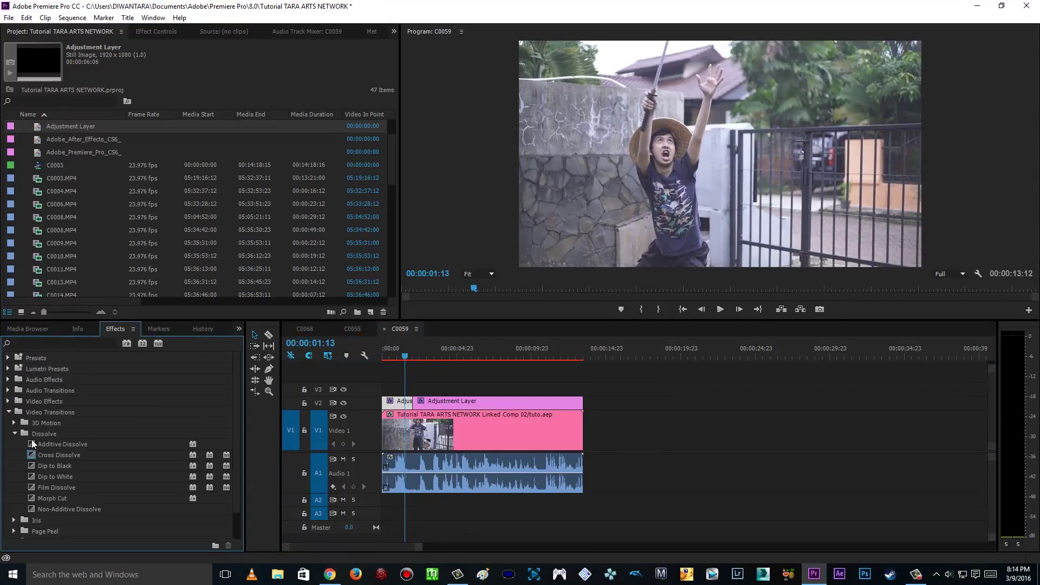
drag(37, 455, 413, 404)
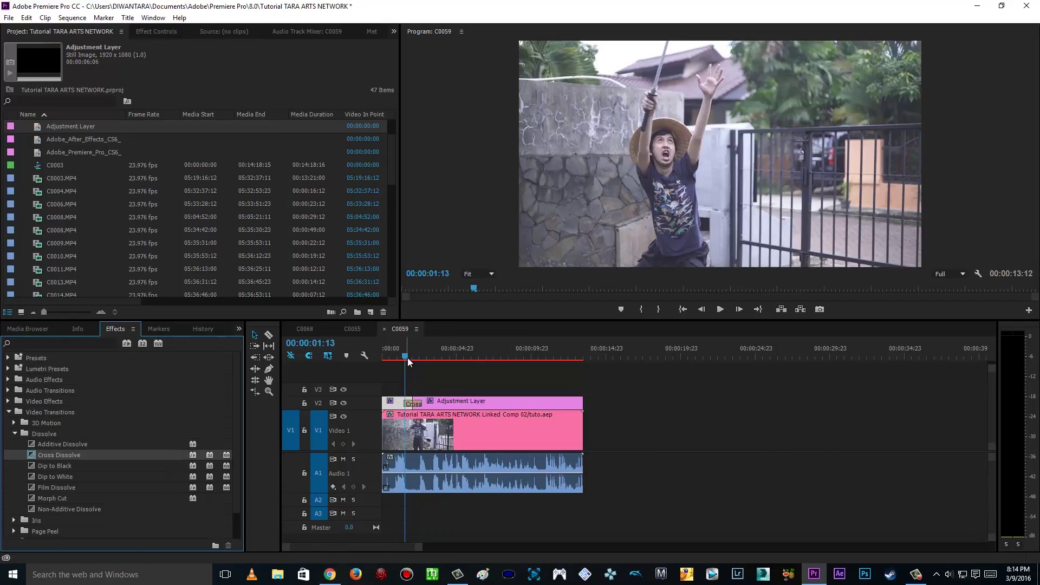
Inspect the Lumetri Color effect of the two V2 adjustment layers, before and after the transition
drag(408, 355, 426, 356)
click(454, 402)
click(154, 32)
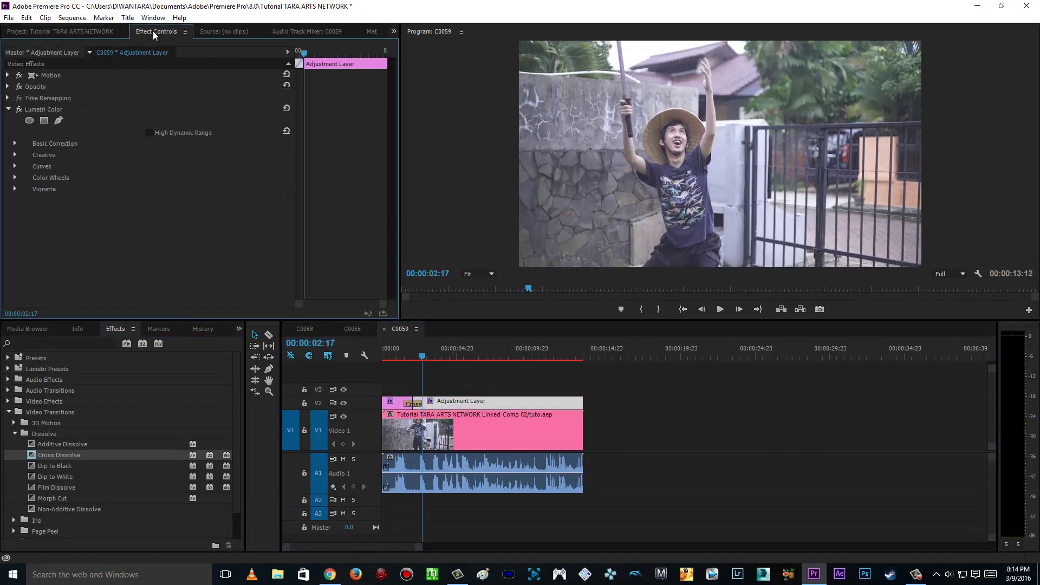
click(49, 111)
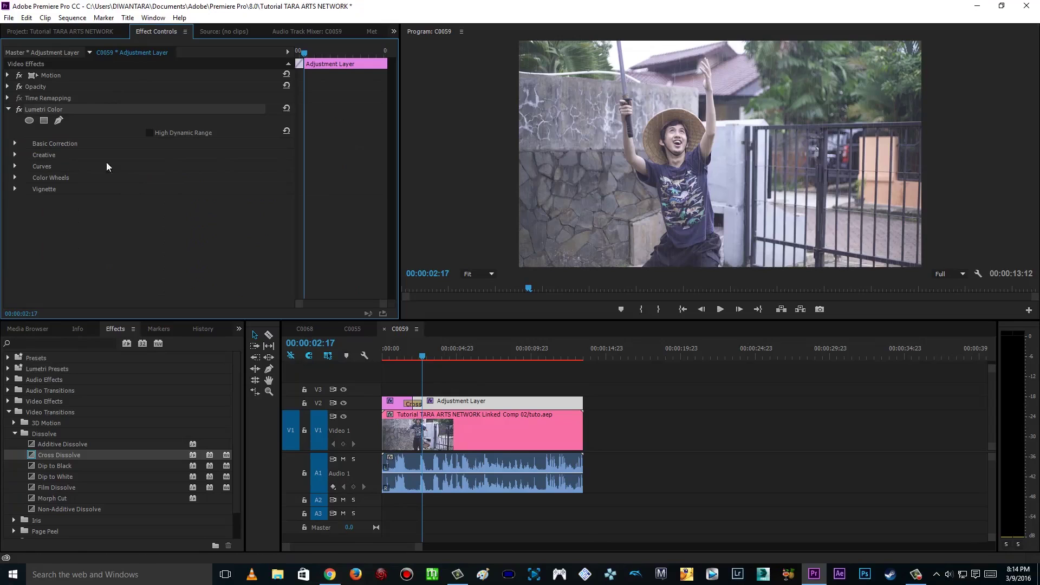
click(398, 357)
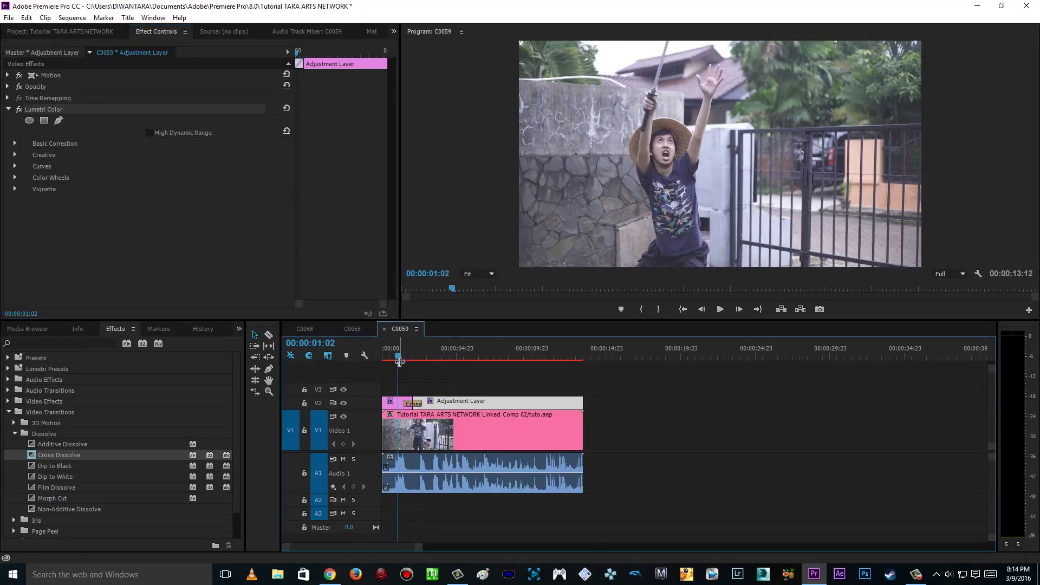
click(401, 406)
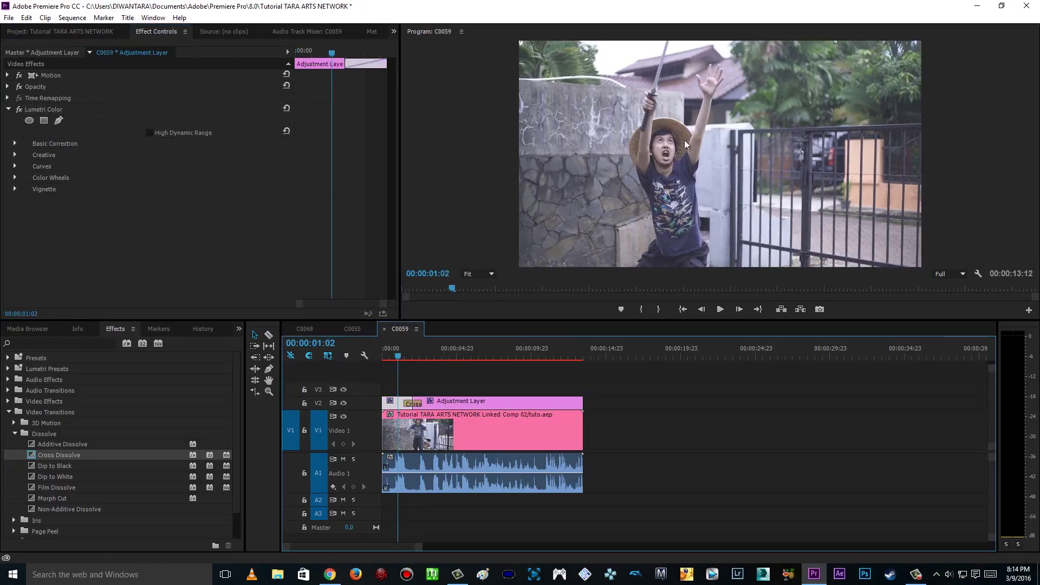
drag(454, 351, 398, 356)
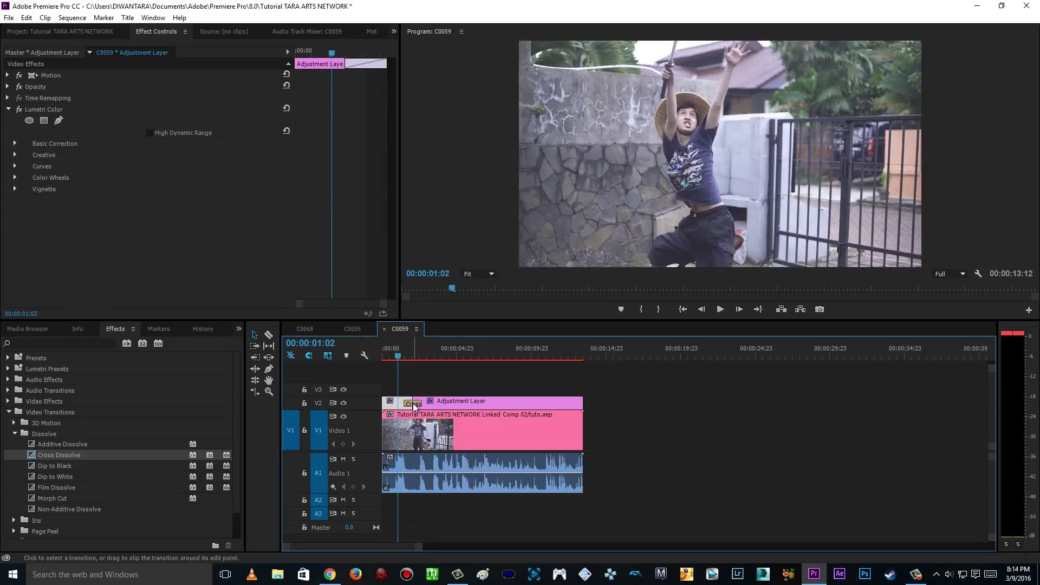
Delete the Cross Dissolve and undo the split so V2 holds one continuous adjustment layer
click(411, 402)
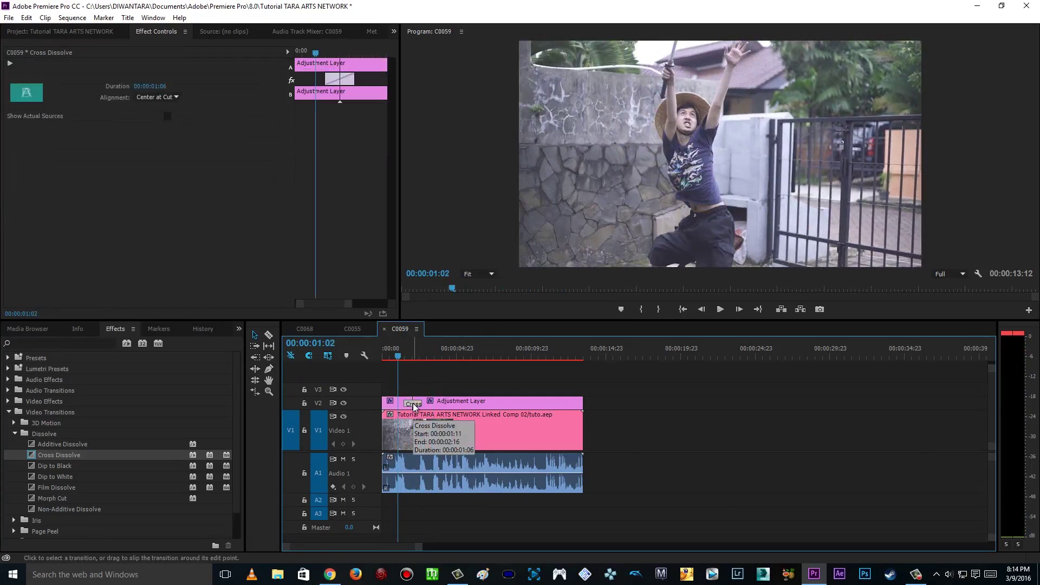
key(Delete)
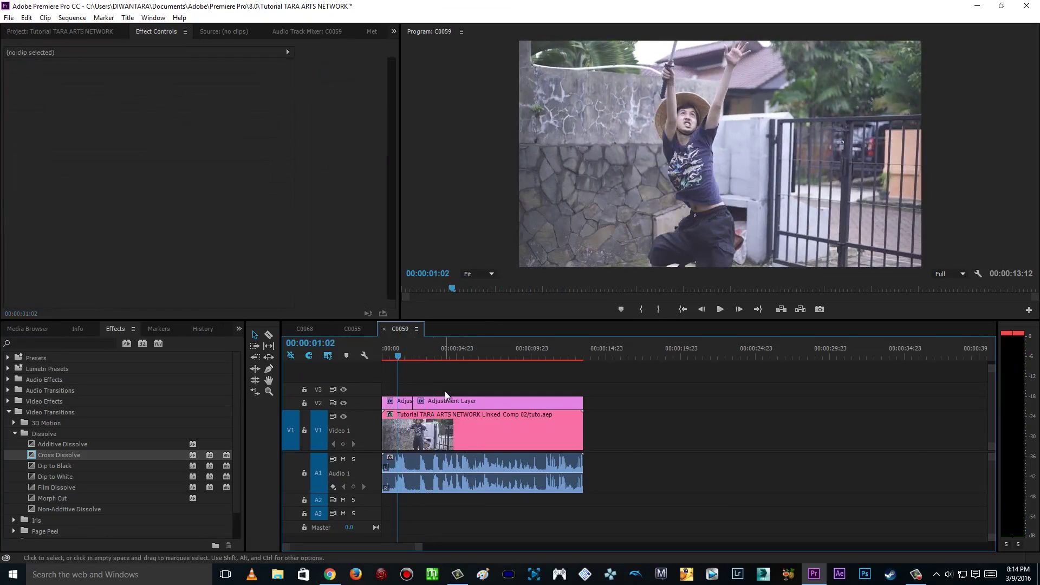
click(408, 354)
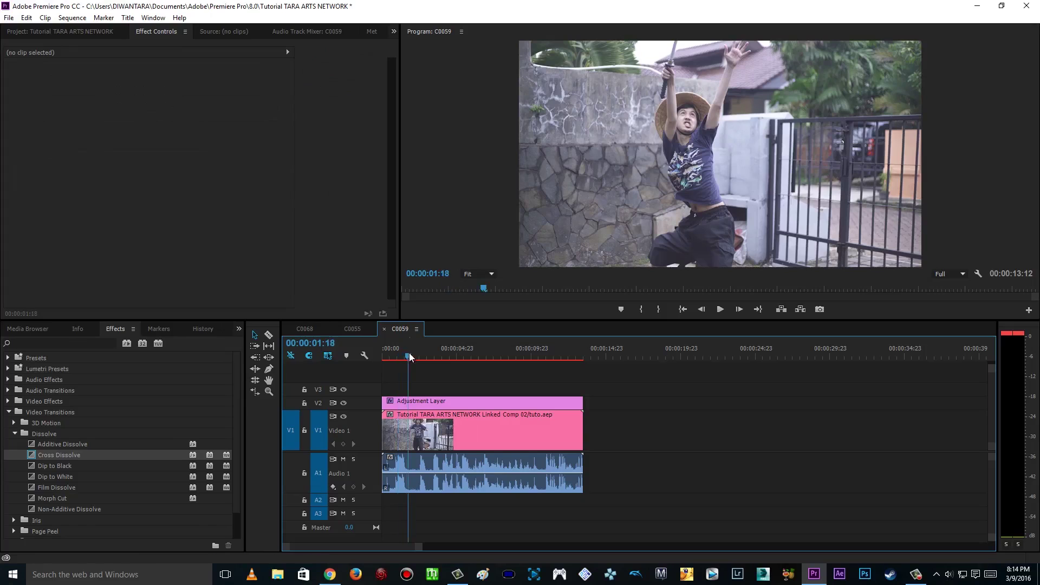
In the V2 adjustment layer's Lumetri Creative settings, set Vibrance to 66.0 and Saturation to 121.0
click(412, 401)
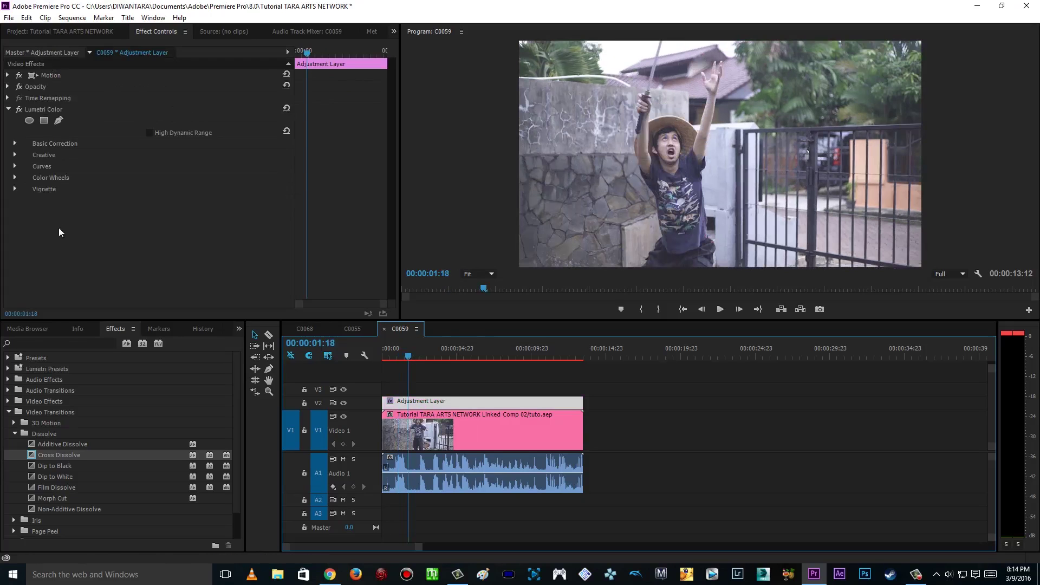
click(17, 154)
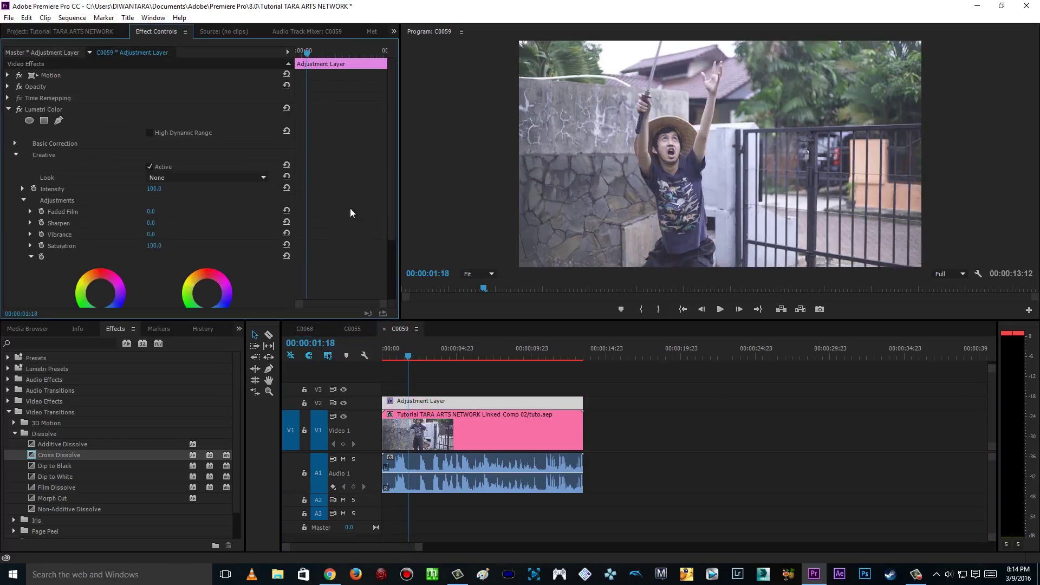
scroll(391, 179, down, 3)
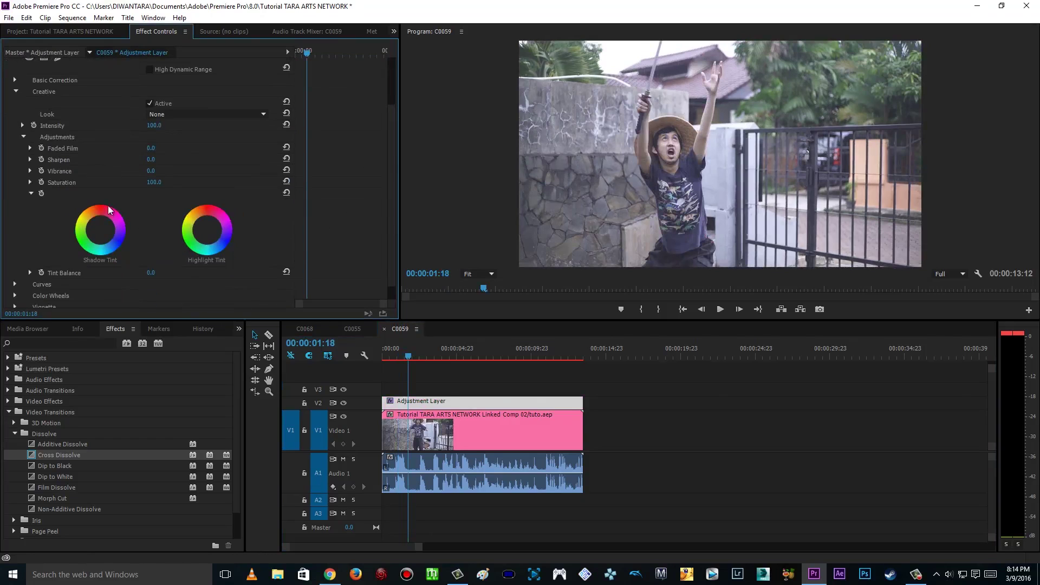
mouse_move(151, 170)
mouse_down()
mouse_move(184, 175)
mouse_move(175, 188)
mouse_move(187, 188)
mouse_move(156, 173)
mouse_up()
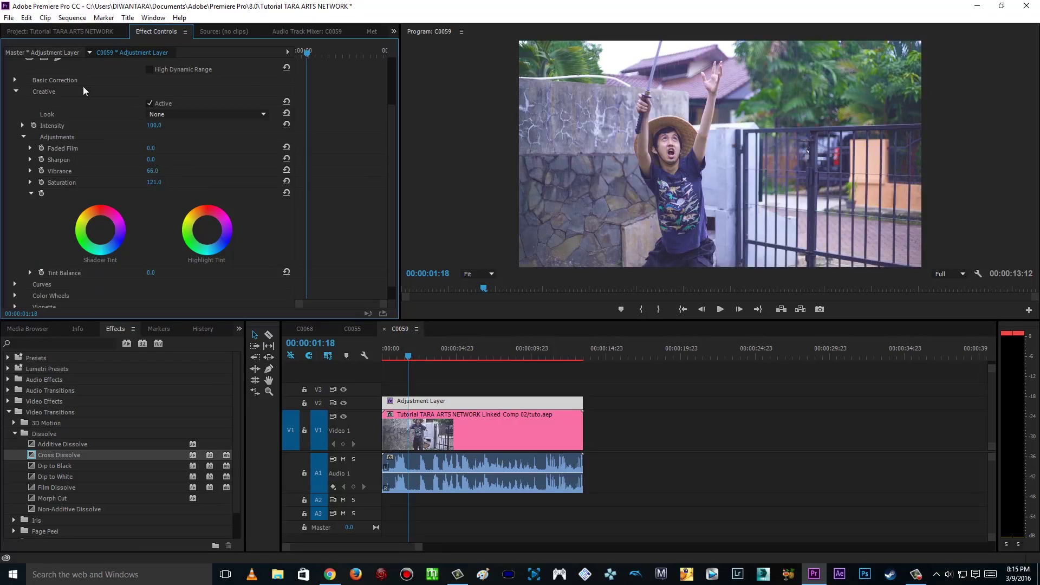
In the layer's Lumetri Basic Correction, set white balance Temperature to 11.2 and Tint to -1.7, and collapse the effect
drag(391, 131, 391, 104)
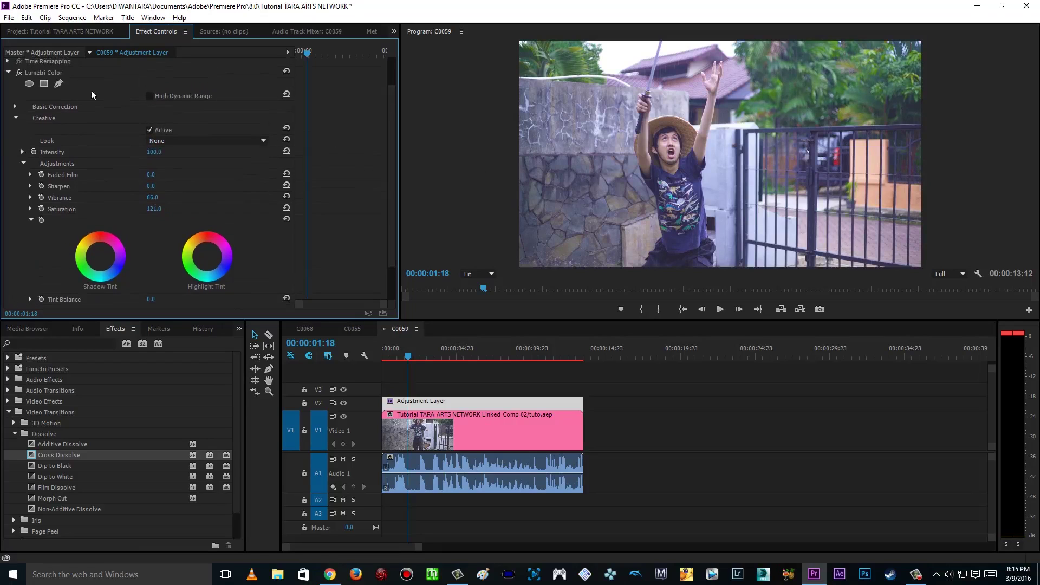
click(15, 106)
click(30, 163)
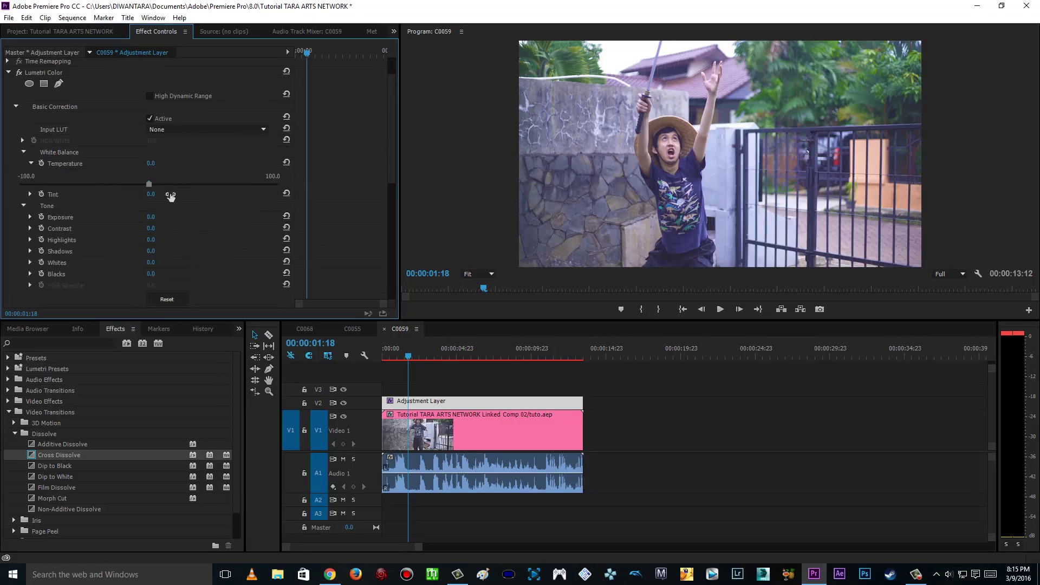
mouse_move(149, 184)
mouse_down()
mouse_move(114, 184)
mouse_move(175, 188)
mouse_move(164, 186)
mouse_up()
click(30, 194)
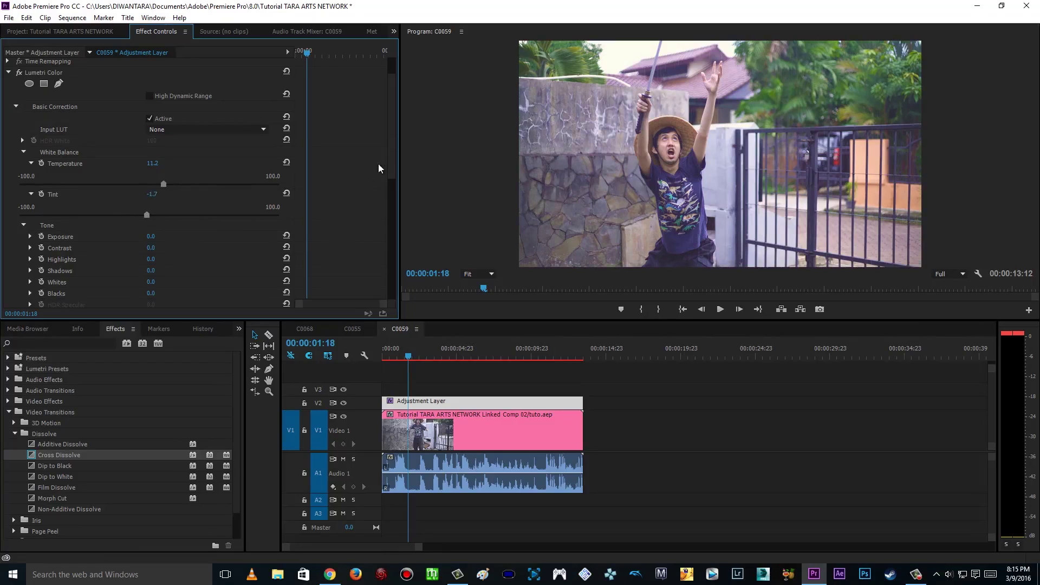
scroll(389, 127, up, 3)
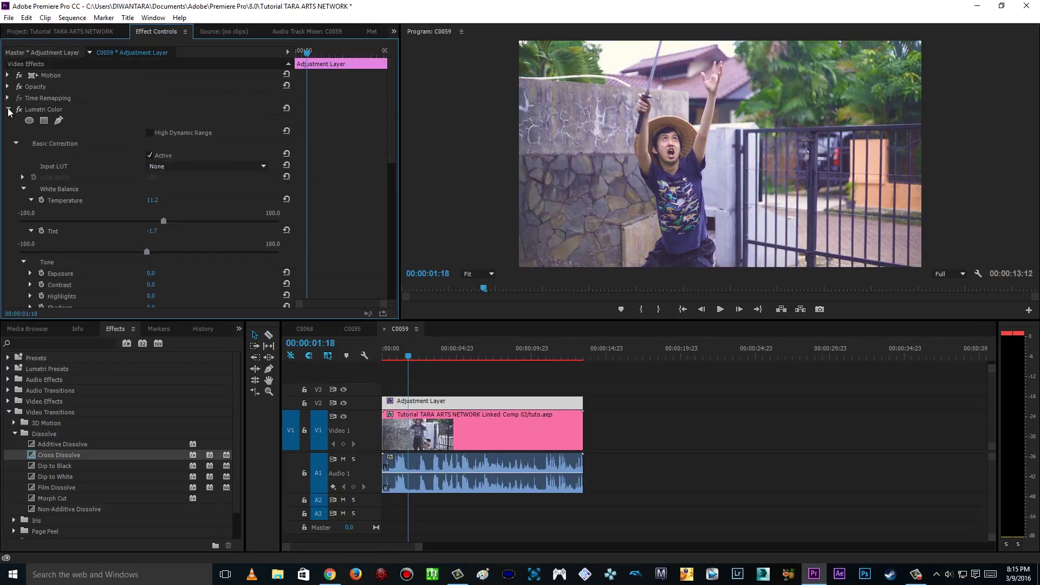
click(9, 110)
click(47, 109)
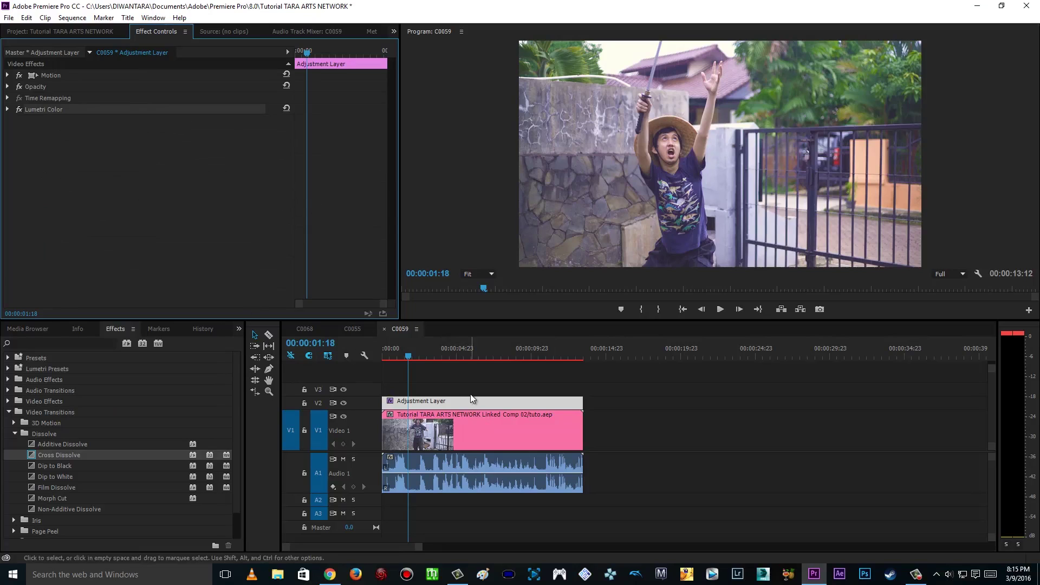
Split the V2 adjustment layer at 00:00:01:14
click(410, 359)
drag(410, 359, 405, 357)
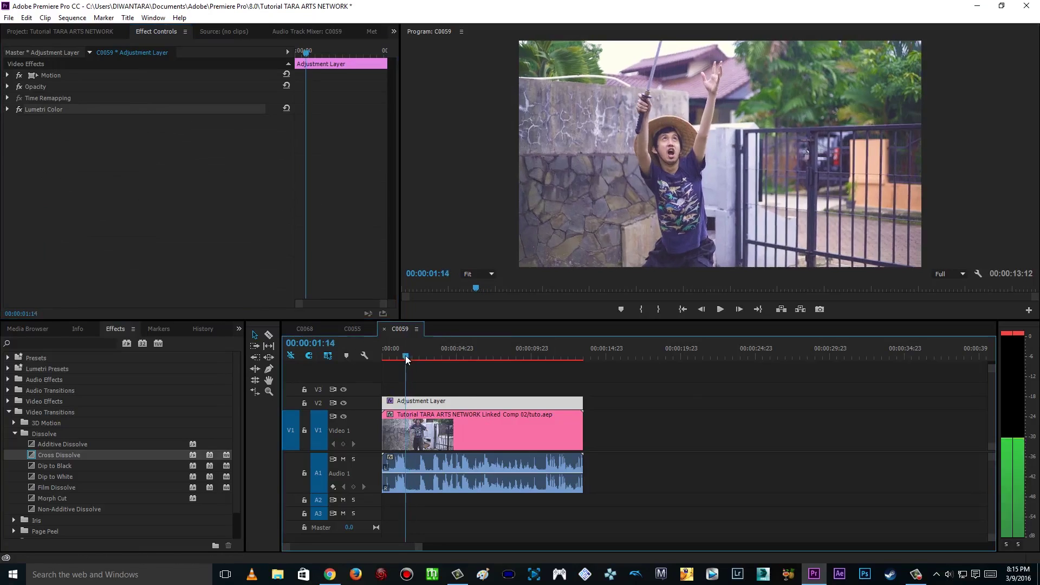
key(ctrl+k)
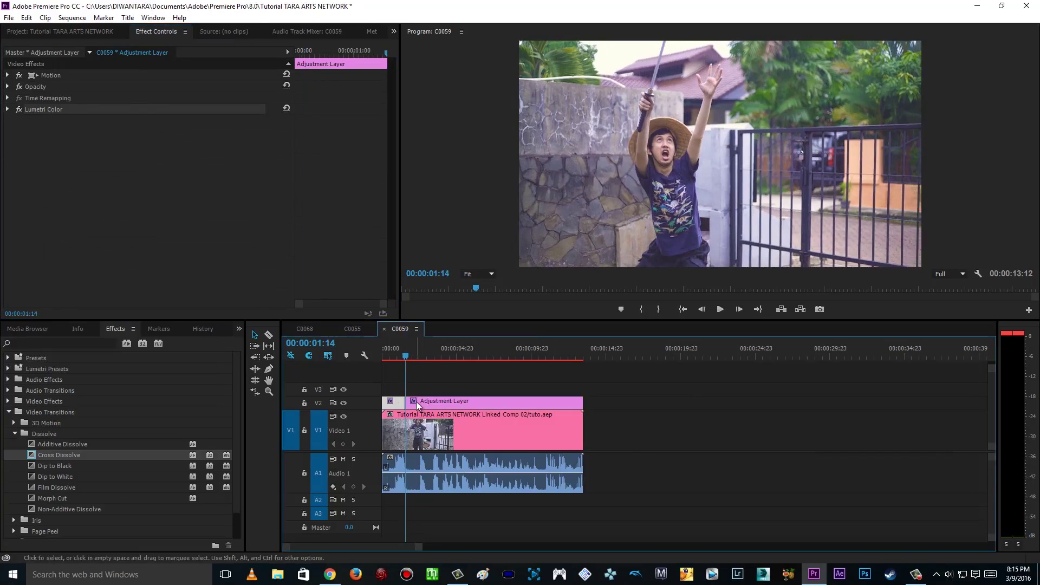
Open the Lumetri Color RGB Curves of the second V2 adjustment layer, previewing at 00:00:03:06
drag(406, 352, 432, 354)
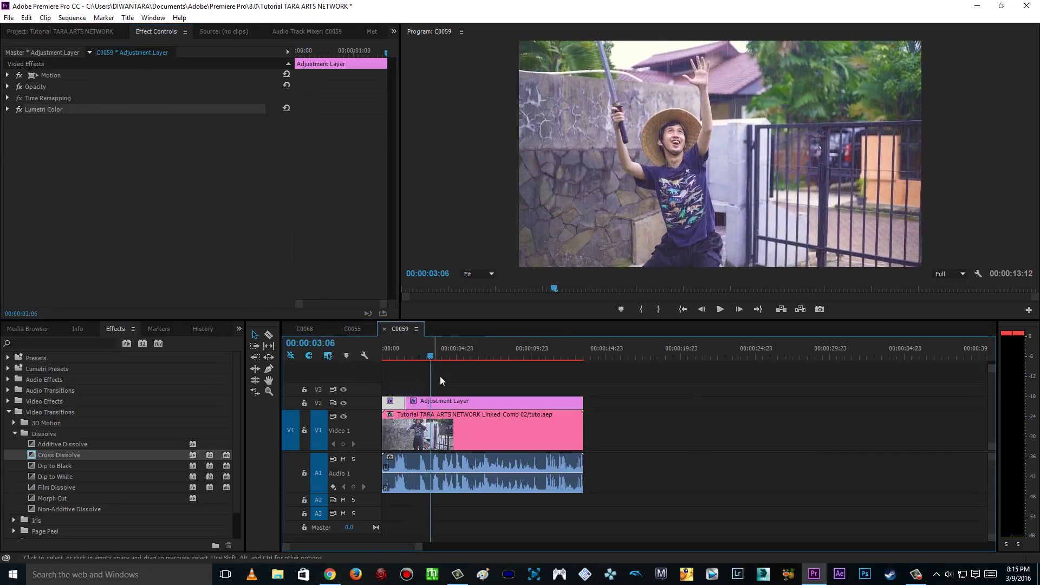
click(457, 405)
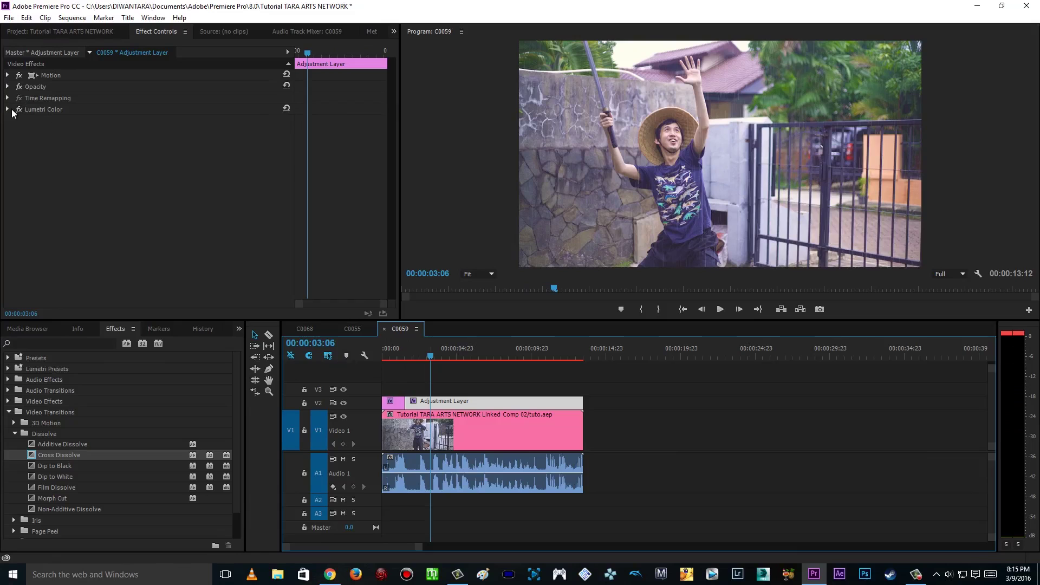
click(8, 110)
click(15, 143)
click(16, 155)
click(17, 156)
click(15, 166)
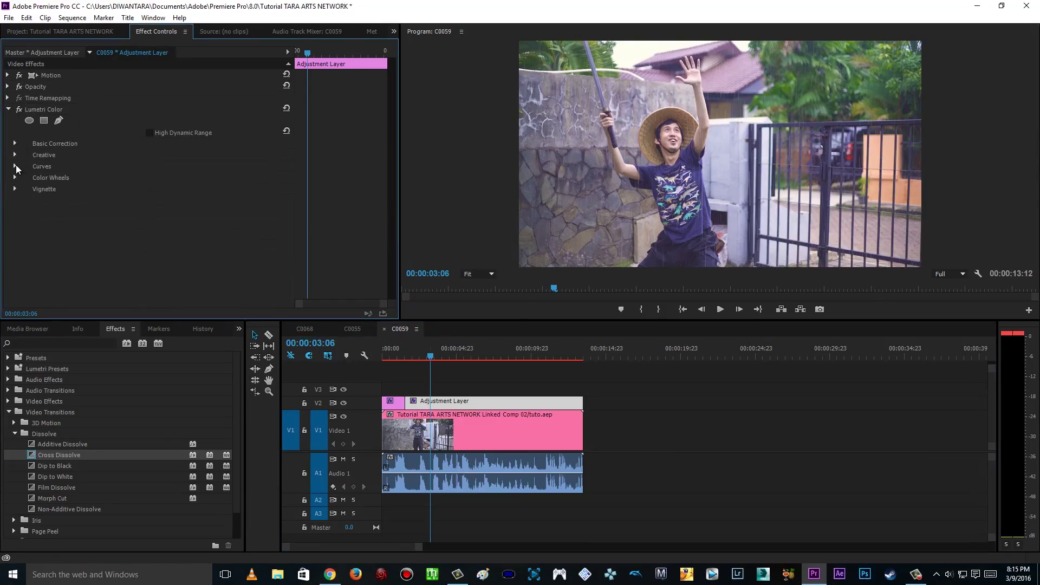
drag(392, 160, 392, 210)
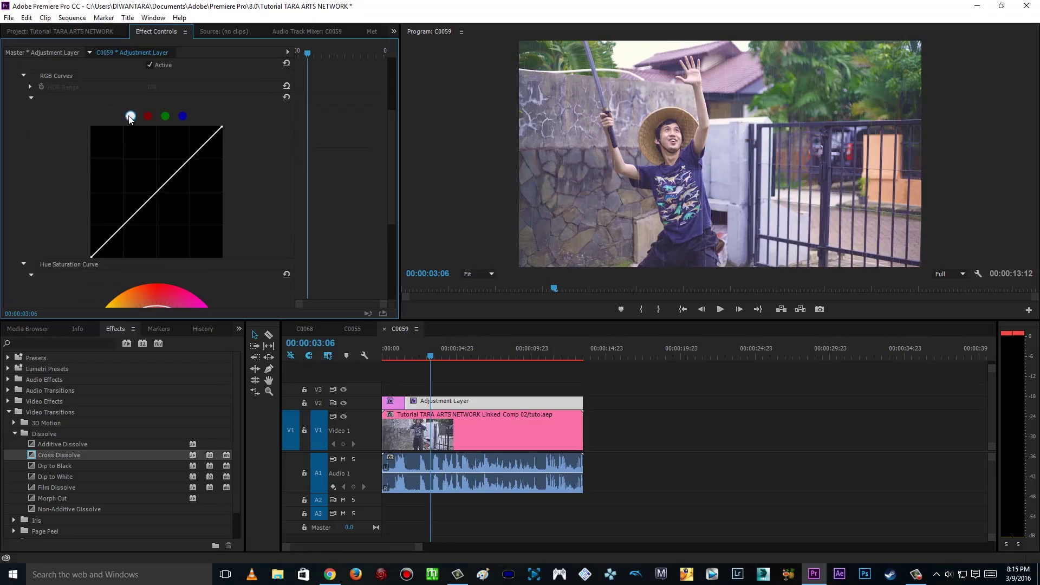
Look through the red, green and blue channels of the RGB Curves and return to the master curve
click(148, 117)
click(165, 117)
click(183, 117)
click(148, 117)
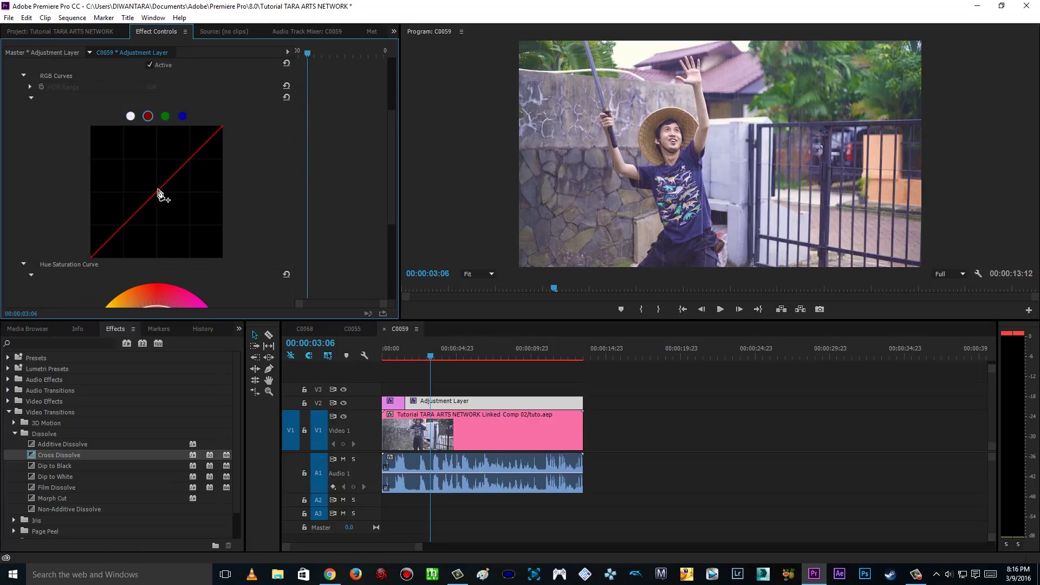
click(165, 117)
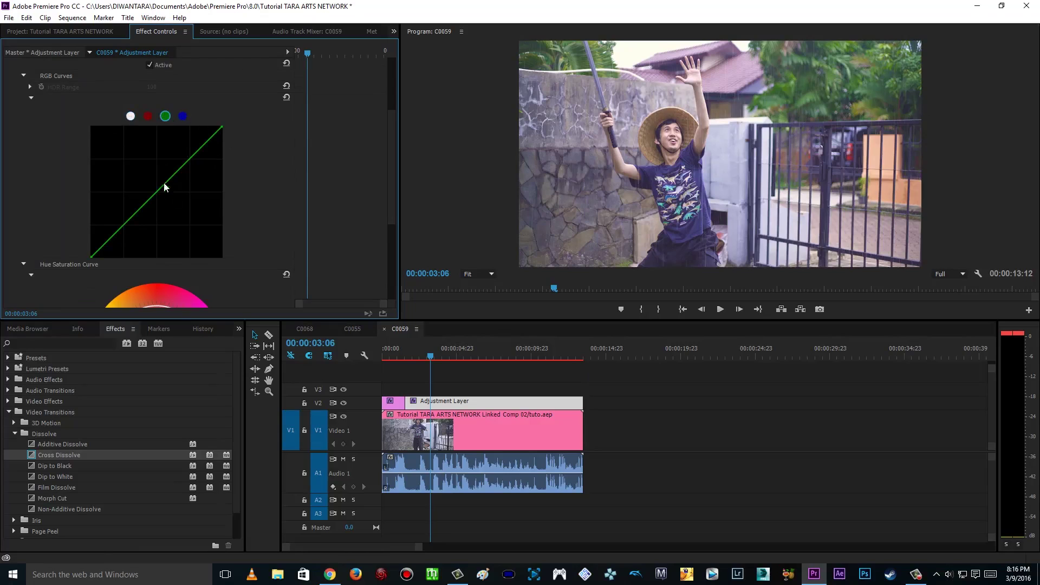
click(183, 117)
click(131, 117)
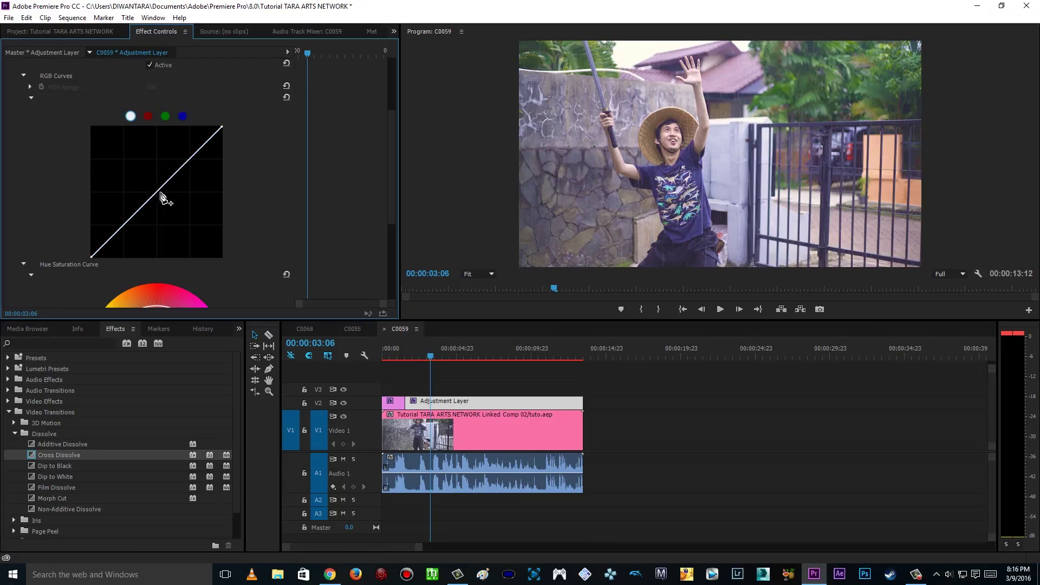
Darken the second adjustment layer with the master RGB curve, lowering the midpoint and pulling the white end down to about 60% of the graph's height
drag(157, 194, 168, 201)
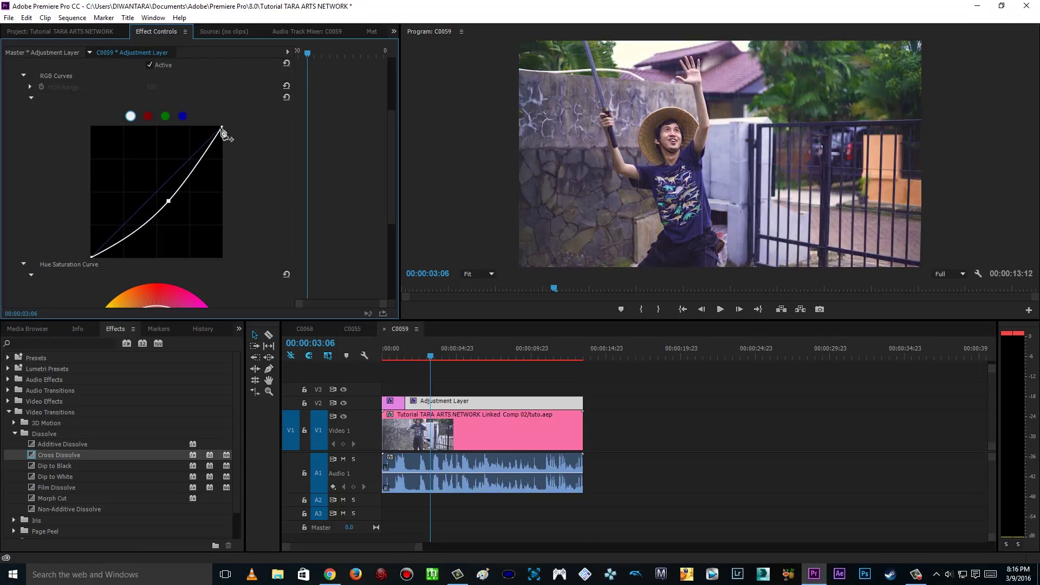
drag(168, 201, 160, 190)
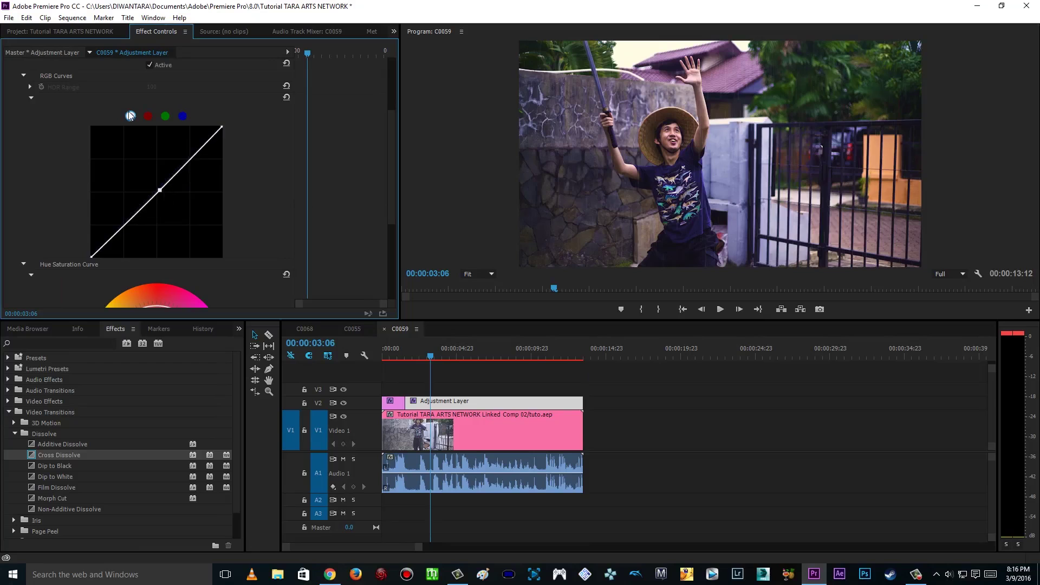
mouse_move(163, 193)
mouse_down()
mouse_move(174, 214)
mouse_move(167, 203)
mouse_up()
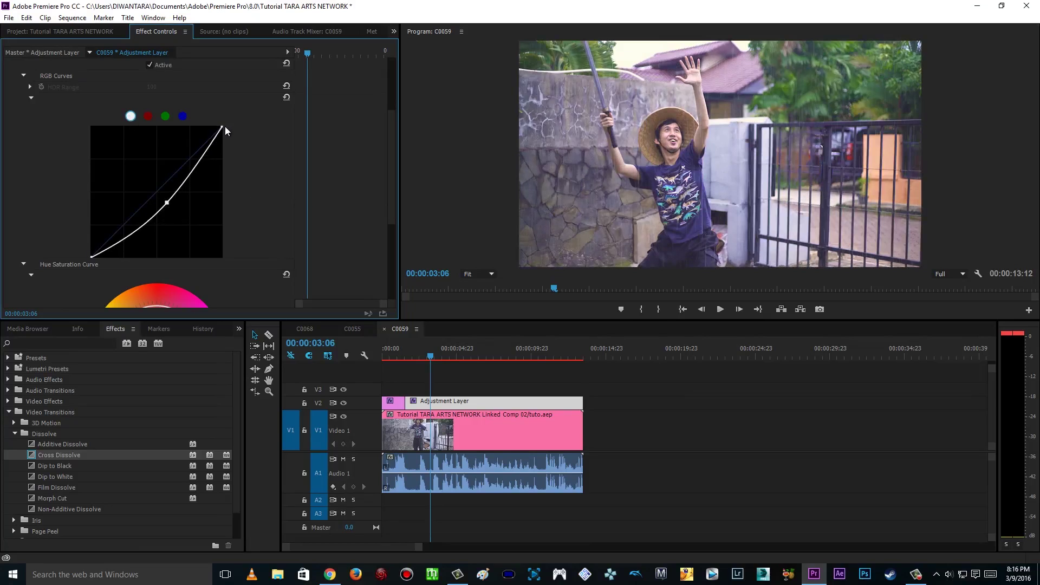
drag(222, 129, 225, 158)
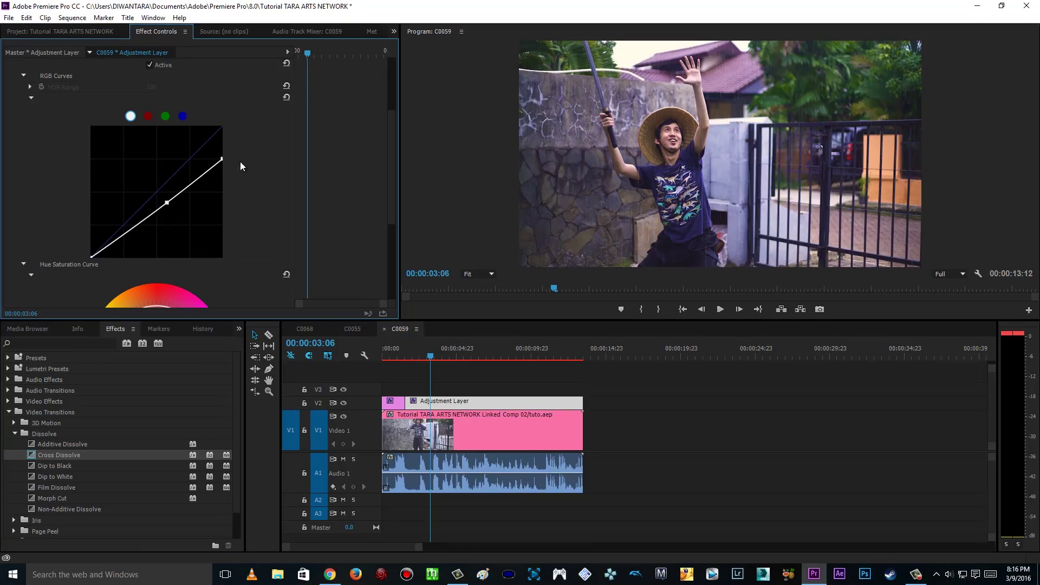
drag(222, 161, 223, 177)
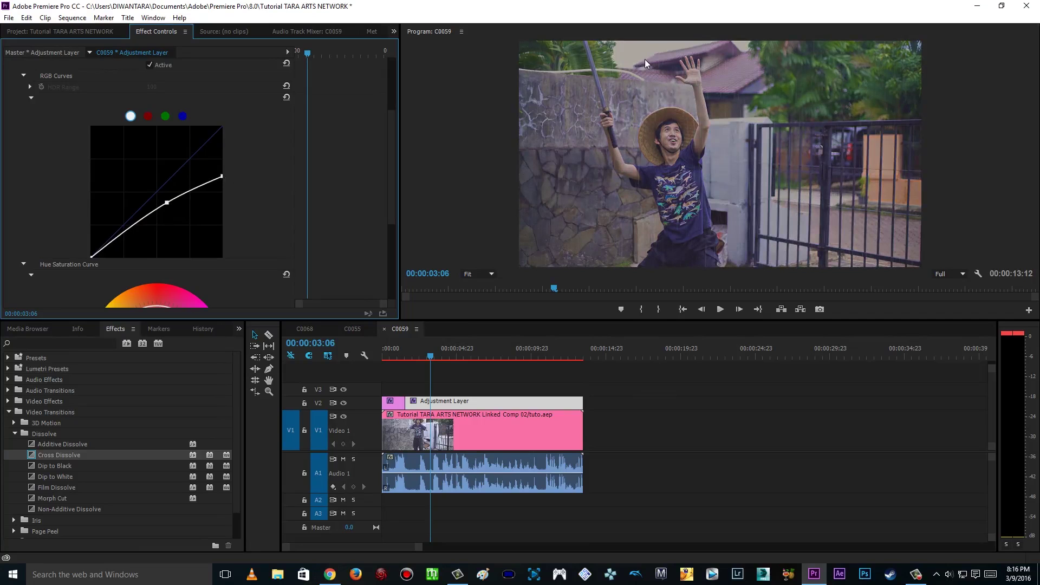
Refine the second adjustment layer's master RGB curve: lower the midpoint, shift the black point slightly inward and set the white end at about 68% height
drag(166, 203, 167, 210)
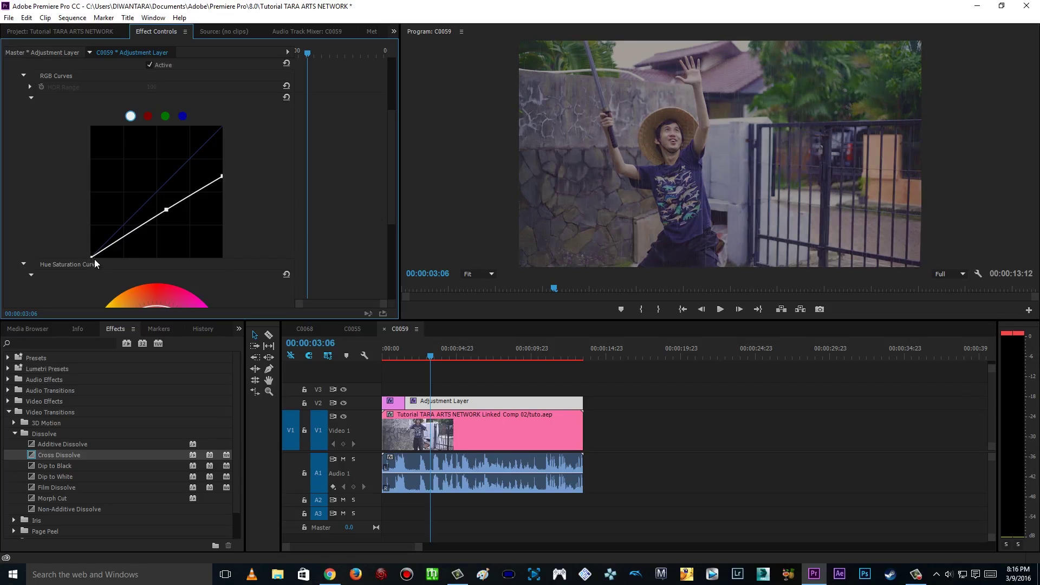
drag(93, 259, 101, 265)
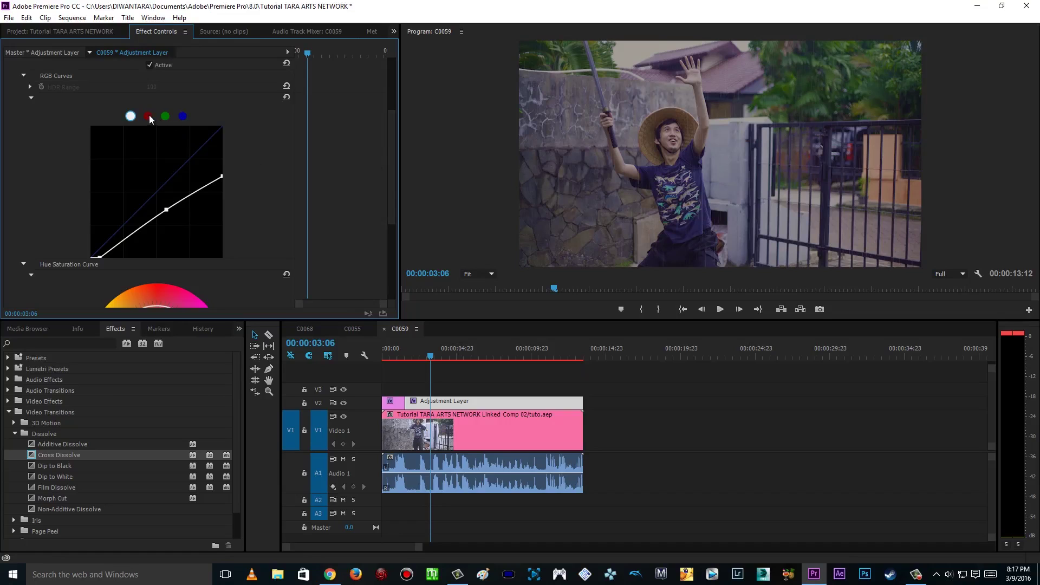
drag(222, 176, 222, 162)
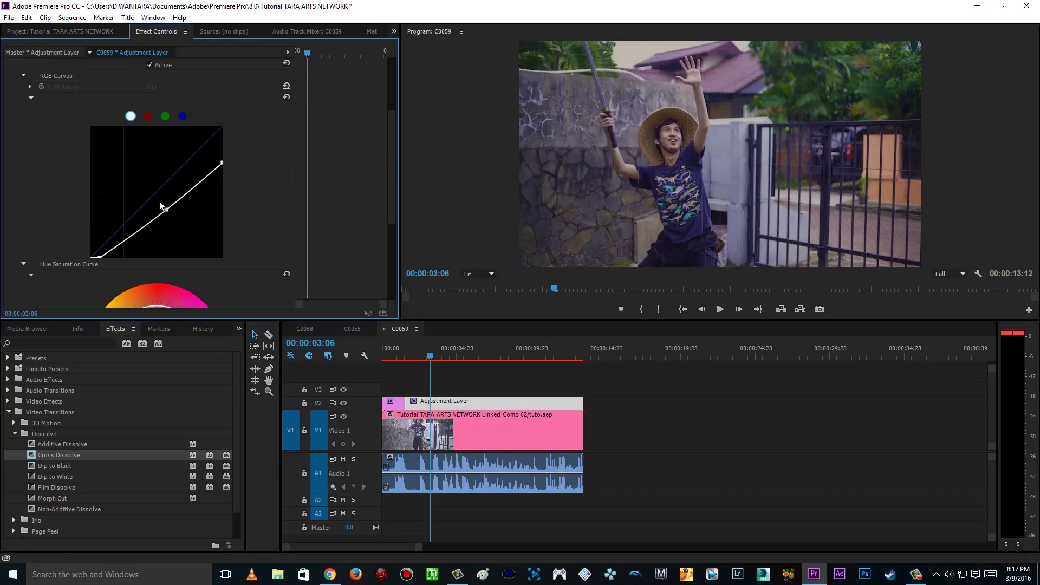
drag(167, 209, 163, 204)
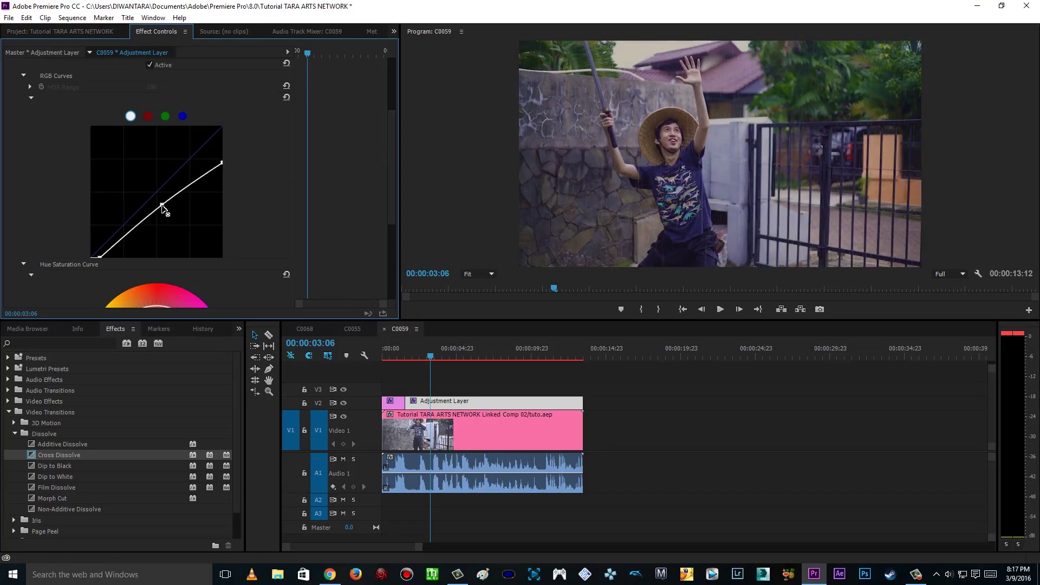
drag(222, 162, 222, 167)
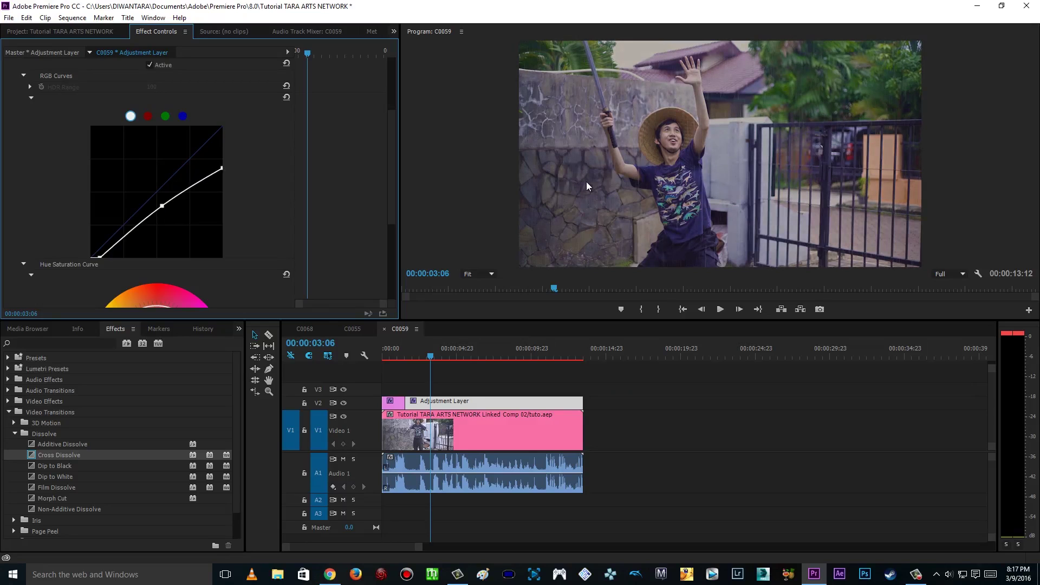
Reduce red in the second adjustment layer by bending the red curve's midpoint below the diagonal
click(148, 116)
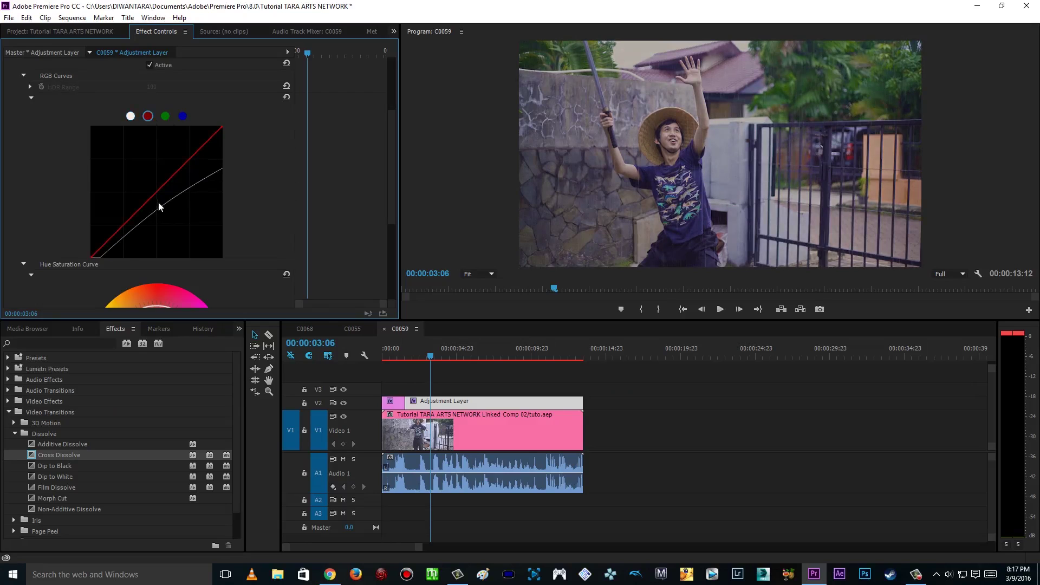
drag(158, 193, 165, 201)
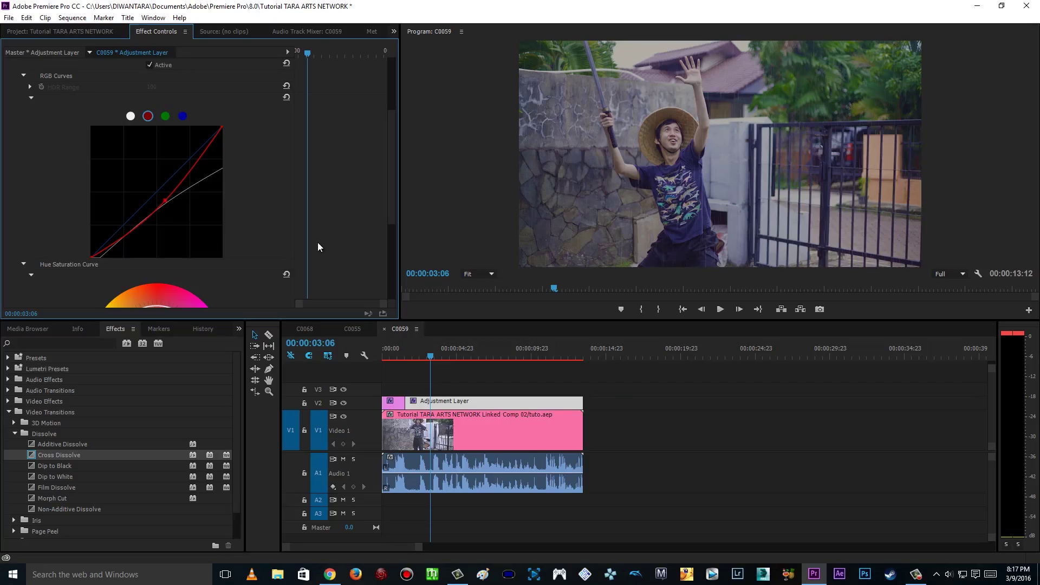
drag(166, 201, 167, 203)
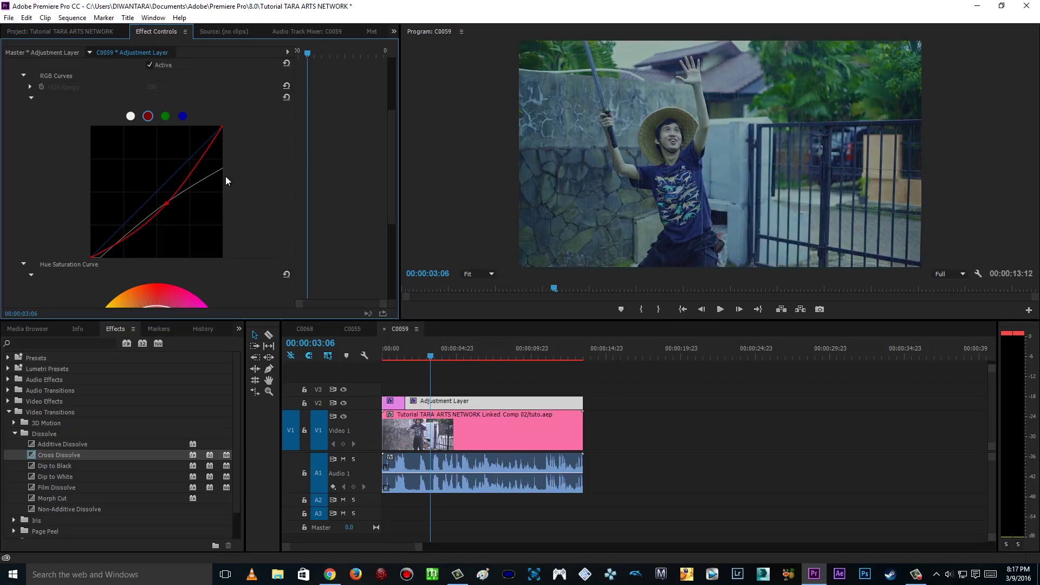
Lift the midtones of the second adjustment layer's blue curve slightly above the diagonal
click(183, 117)
drag(160, 192, 158, 185)
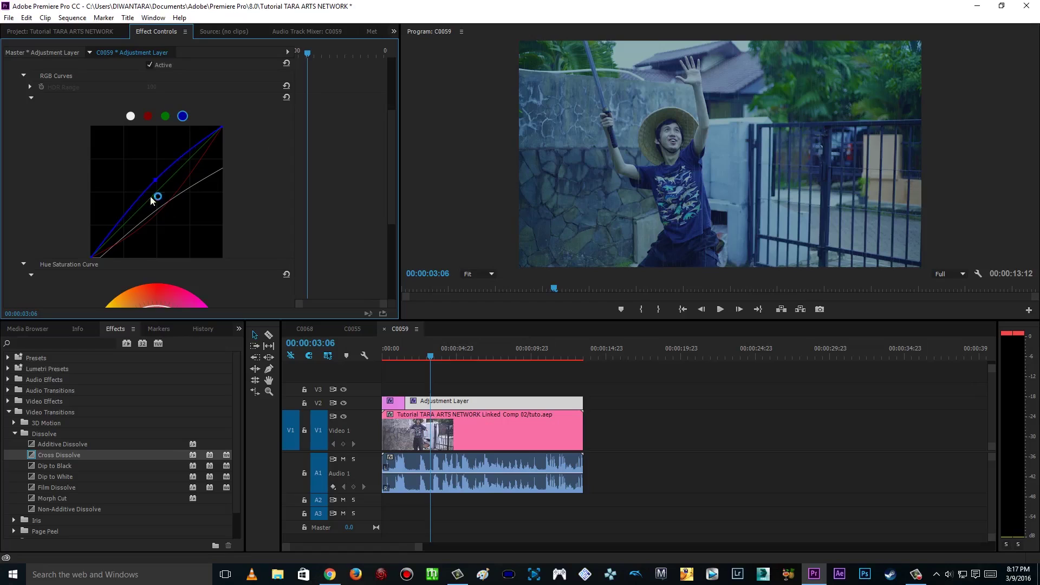
drag(123, 221, 126, 228)
drag(156, 179, 157, 184)
ctrl+click(157, 185)
click(165, 117)
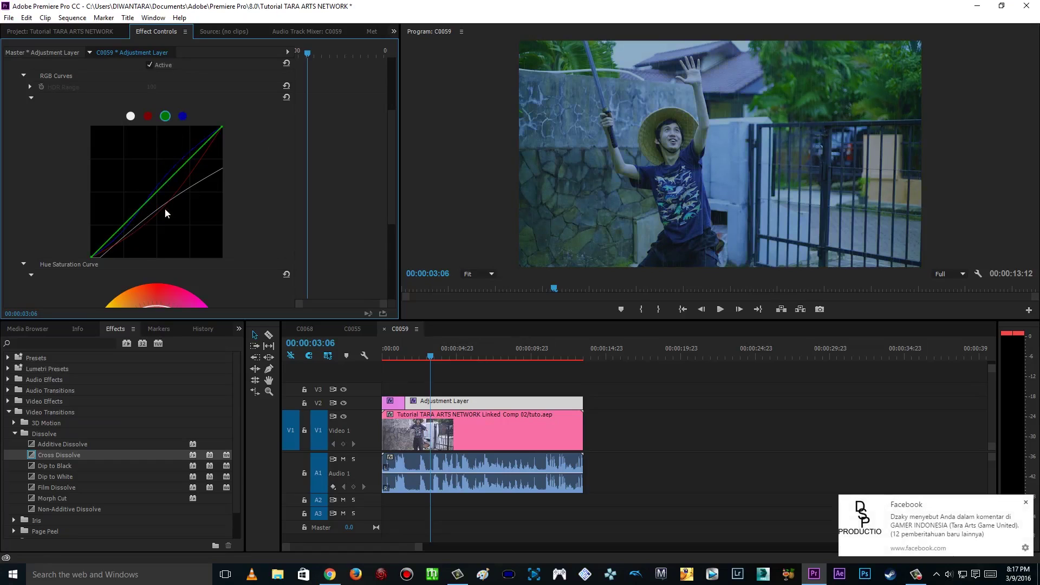
click(182, 116)
Pull the midpoint of the second adjustment layer's green curve slightly below the diagonal
click(165, 116)
drag(163, 190, 164, 196)
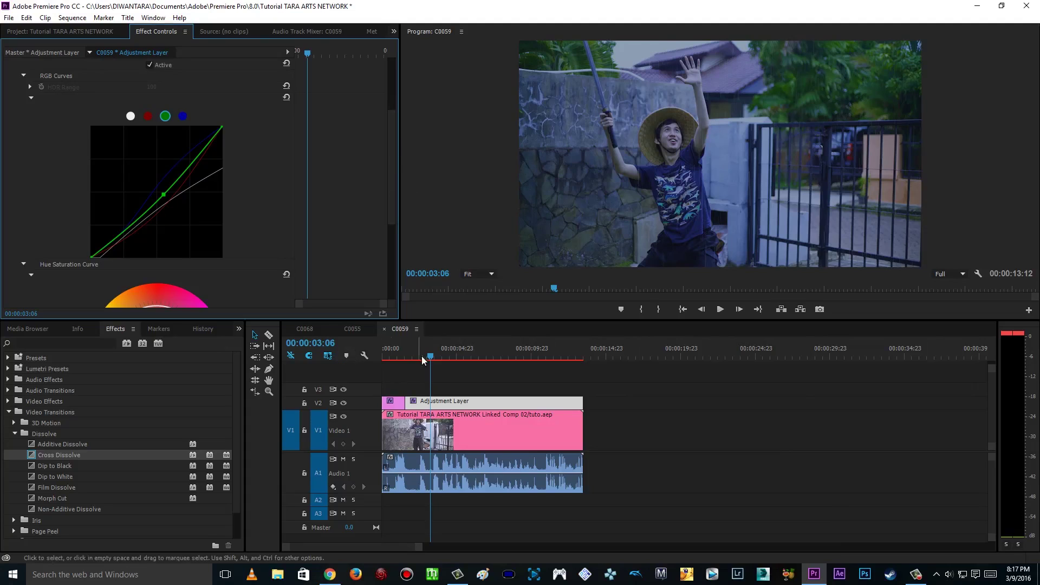
Apply a Cross Dissolve at the cut between the two V2 adjustment layers and scrub through the transition
click(7, 414)
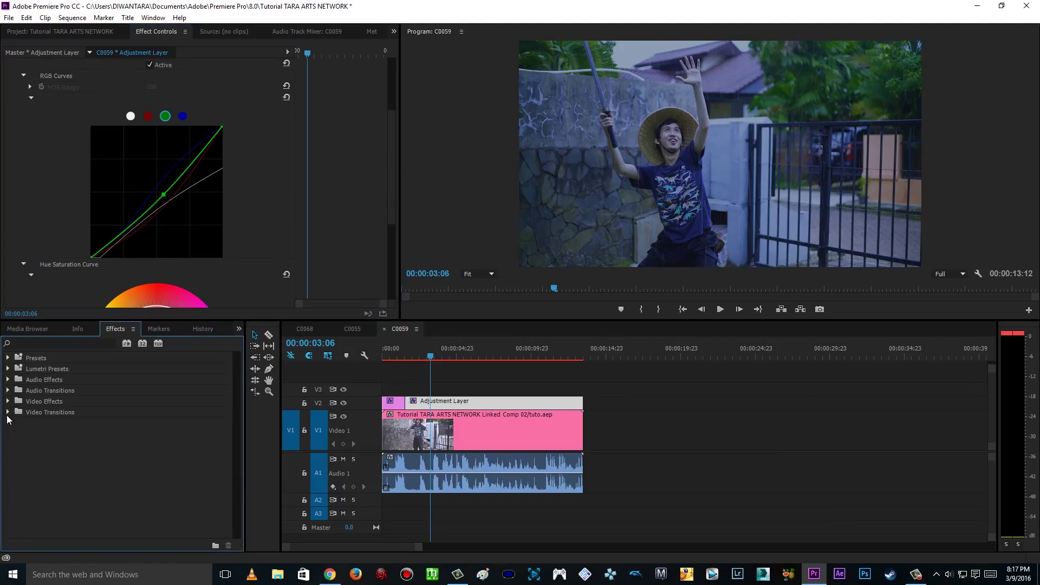
click(7, 413)
drag(86, 455, 413, 406)
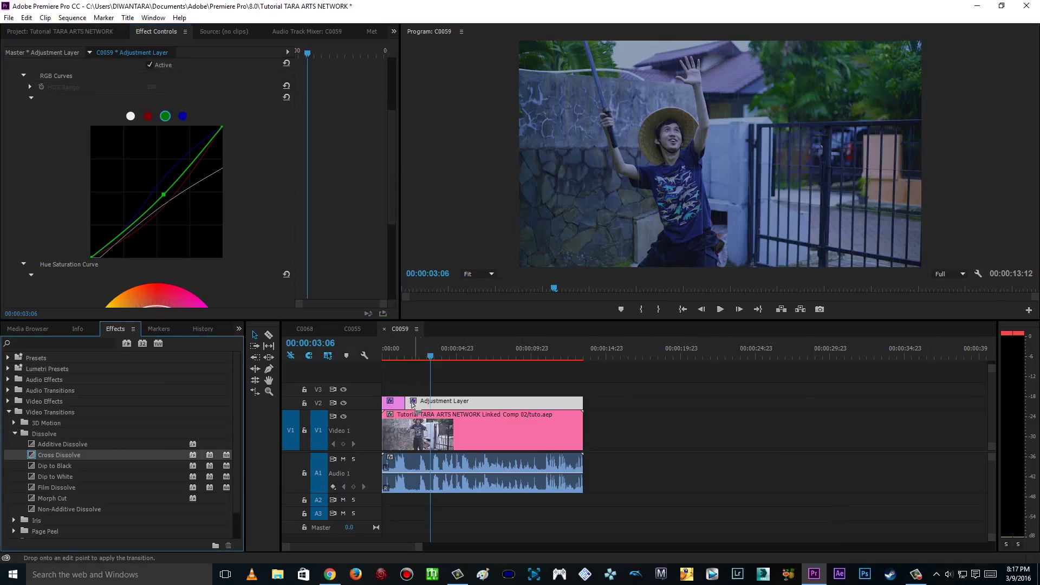
click(404, 356)
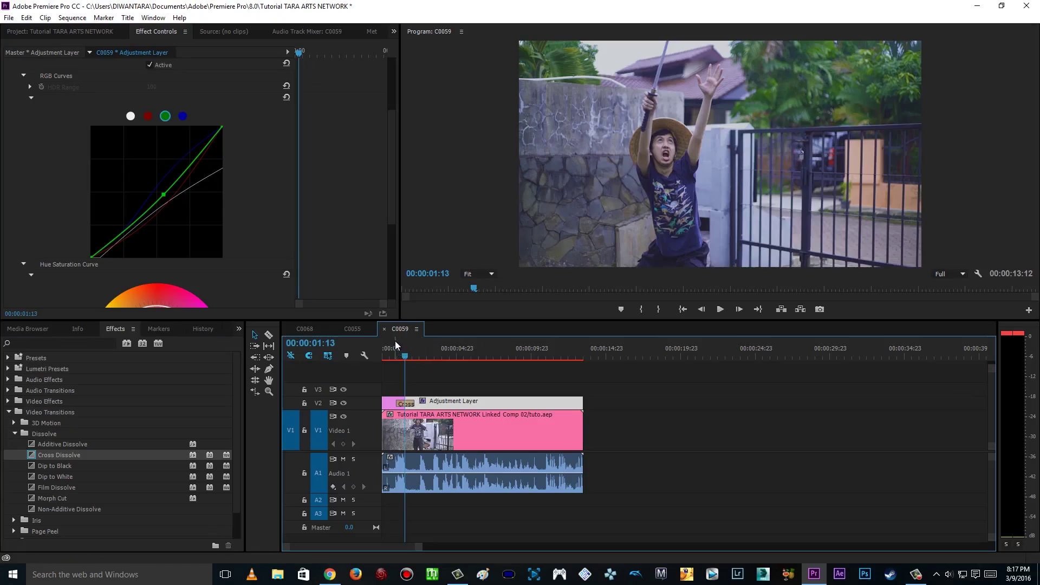
drag(405, 356, 417, 357)
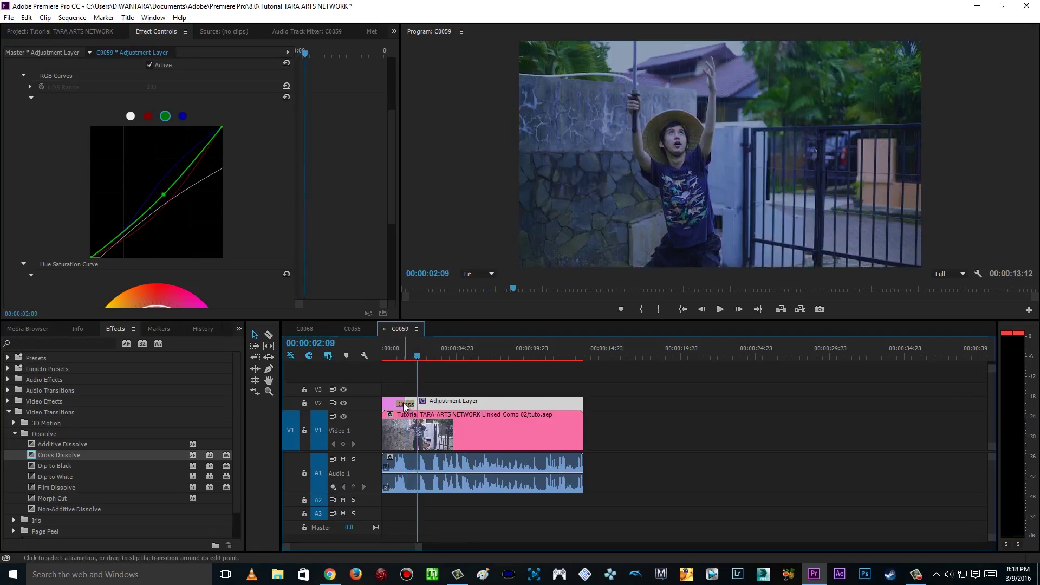
Extend the end of the Cross Dissolve so its duration is 00:00:02:08, and return the playhead to 00:00:01:05
click(404, 404)
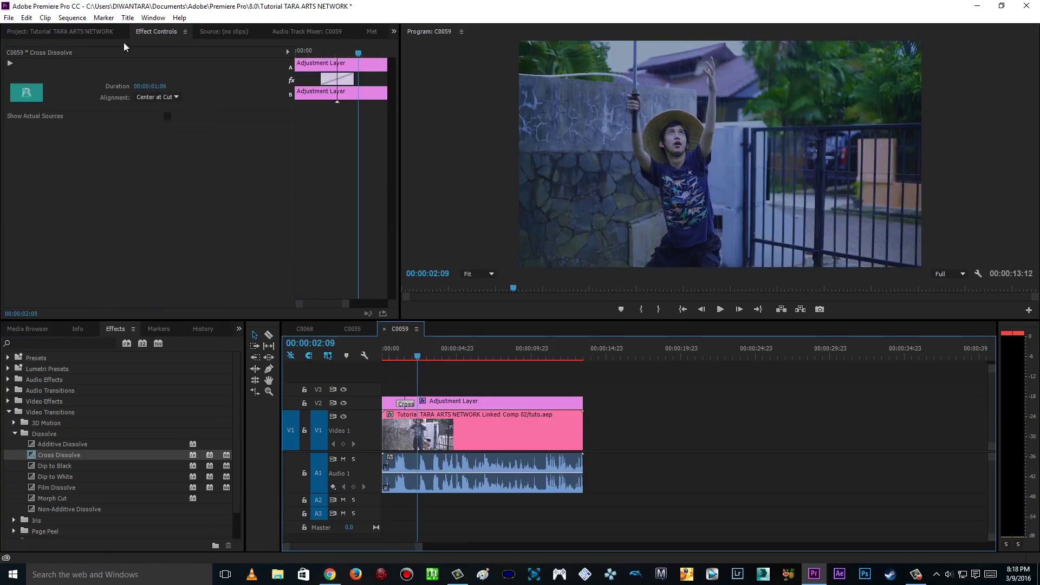
drag(353, 80, 379, 80)
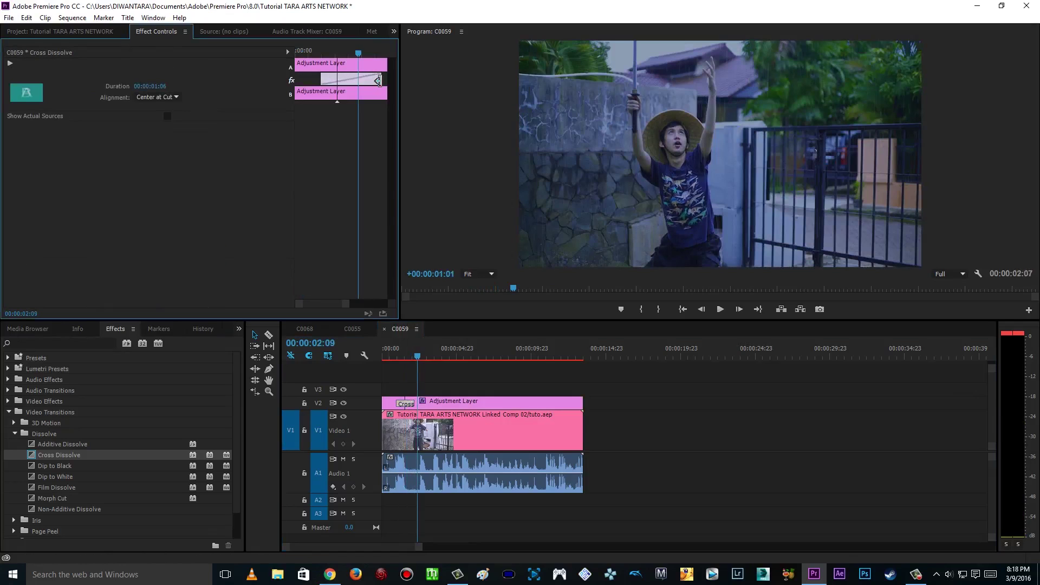
click(401, 359)
key(Left)
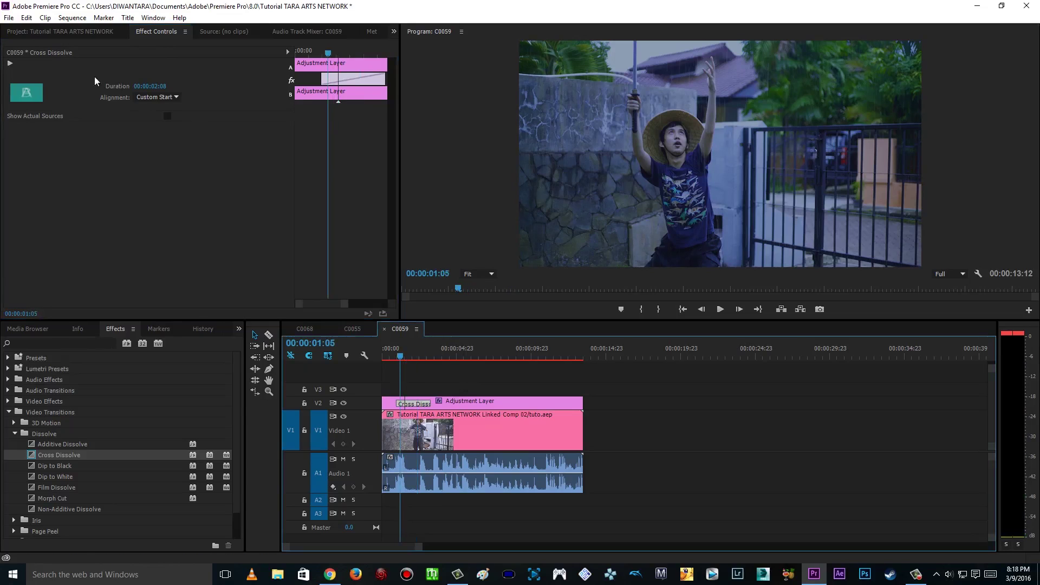
Render the effects of the C0059 sequence and play back the graded clip from near its start
click(72, 17)
click(76, 42)
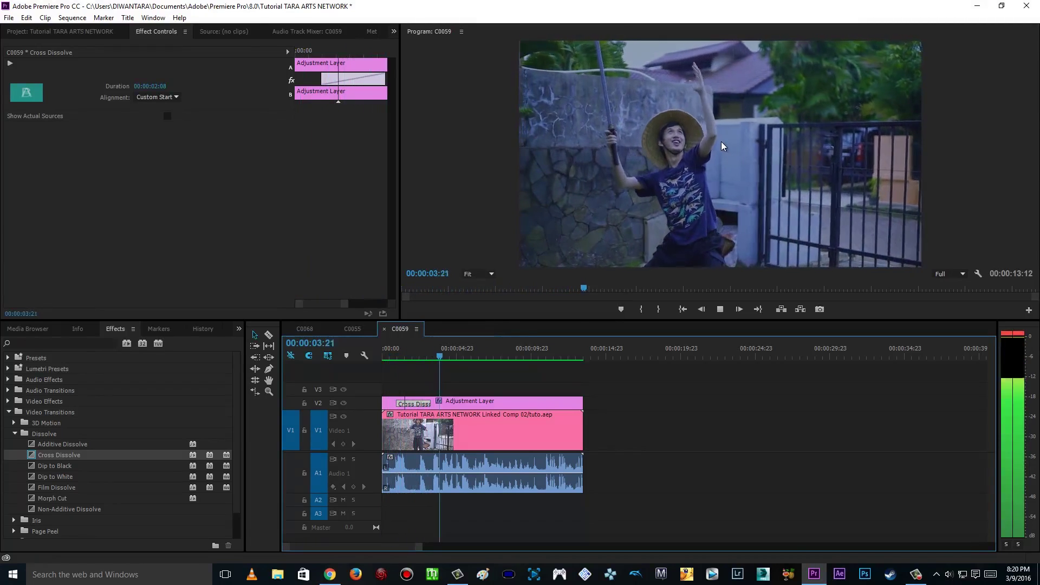
drag(408, 357, 394, 355)
click(714, 310)
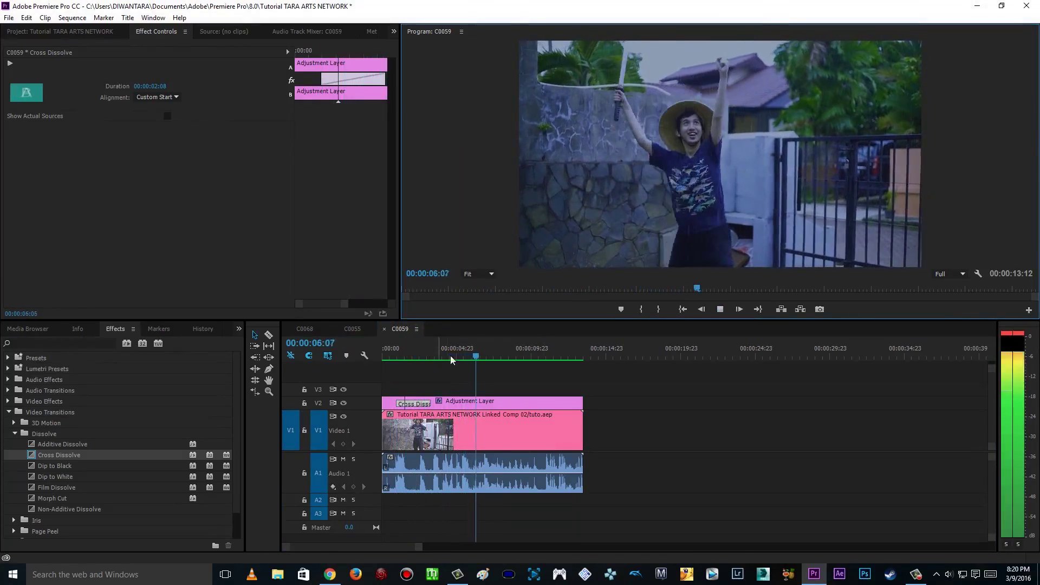
click(475, 356)
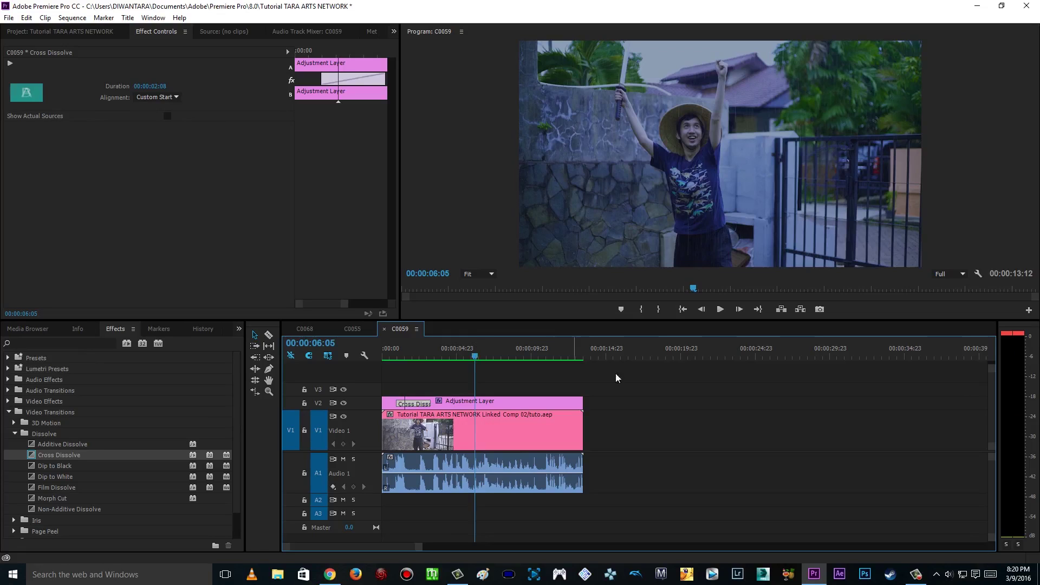
click(916, 573)
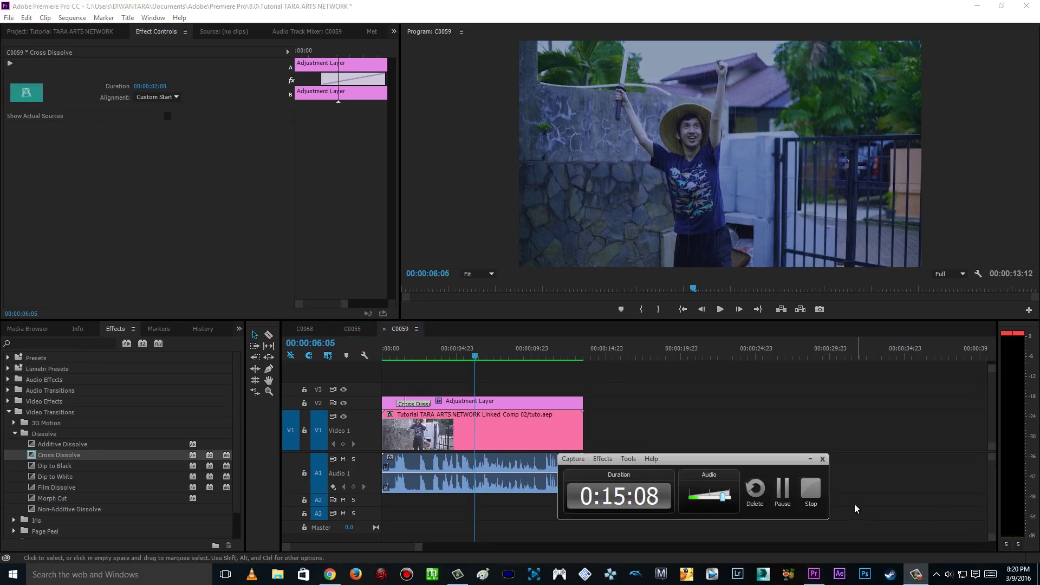
click(811, 490)
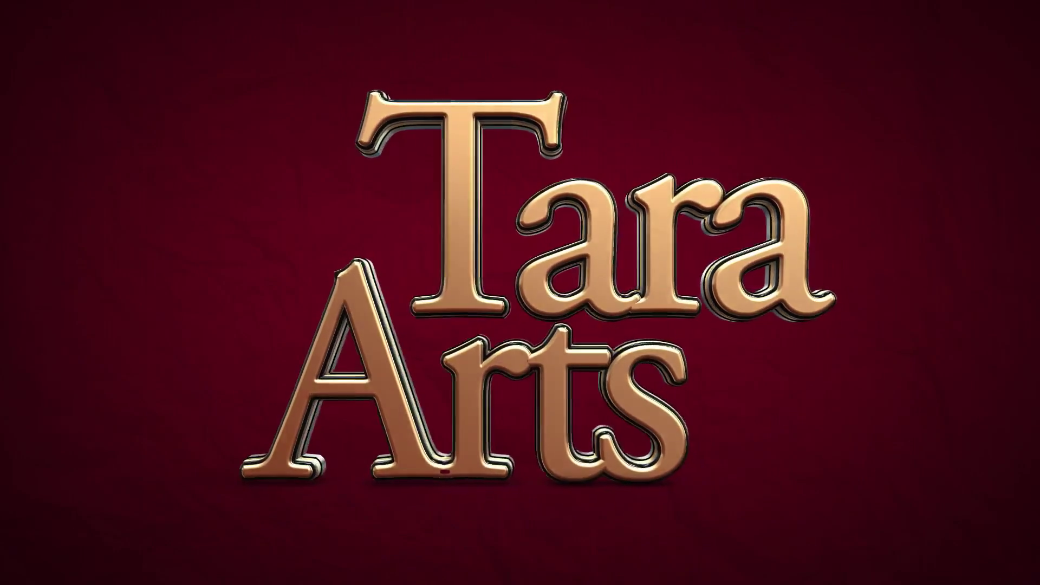